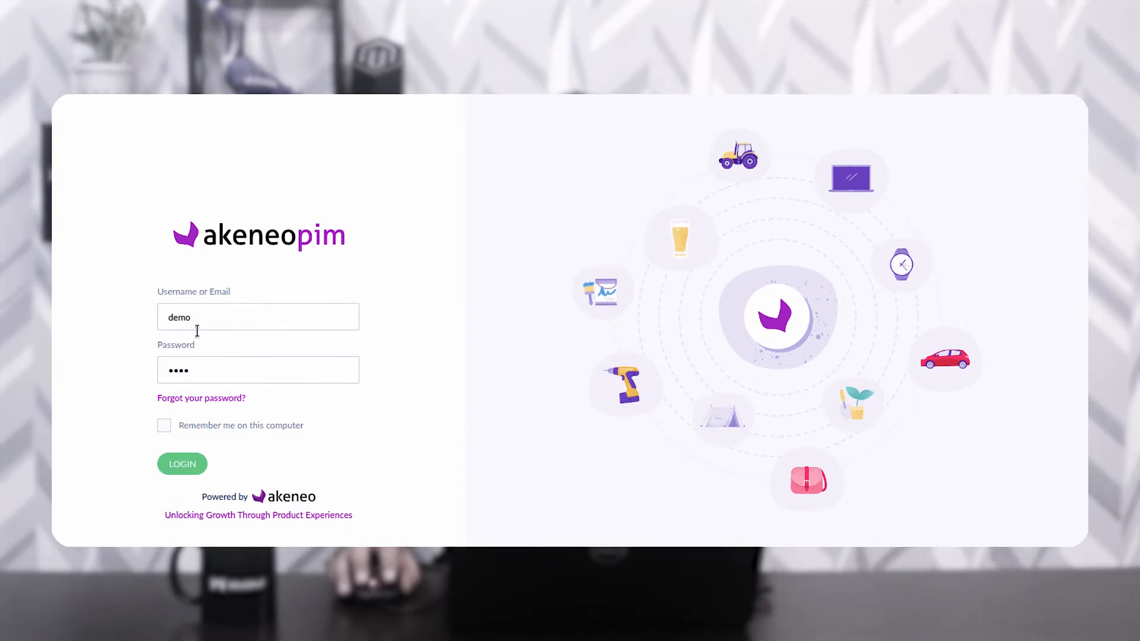
Log in with the prefilled demo account without saving the password, and open the Backup module.
left_click(190, 463)
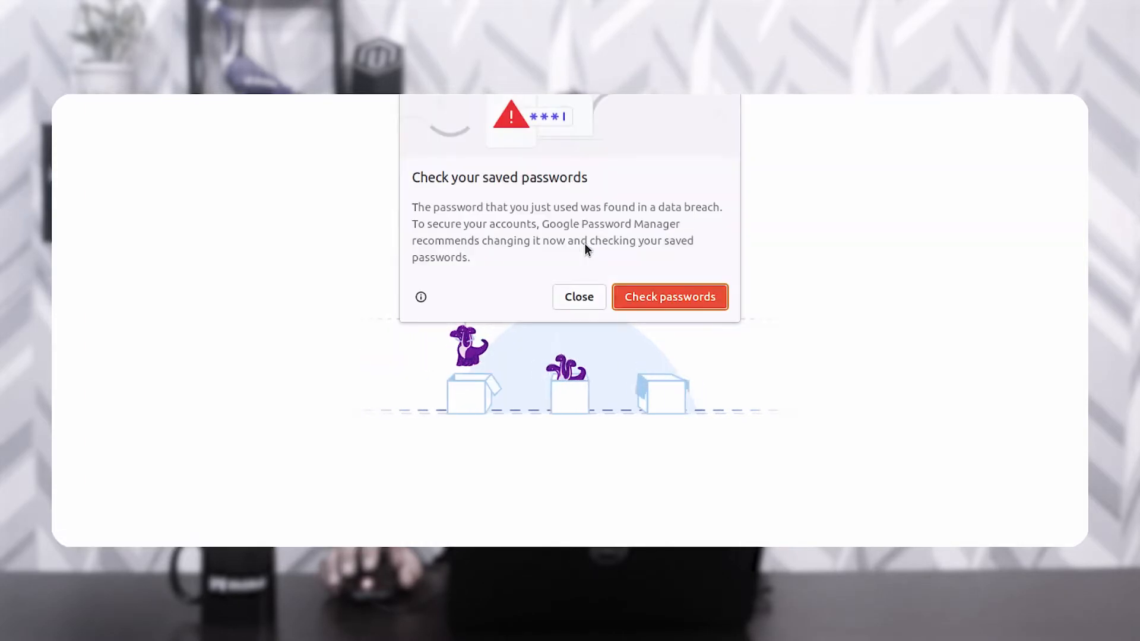
left_click(585, 301)
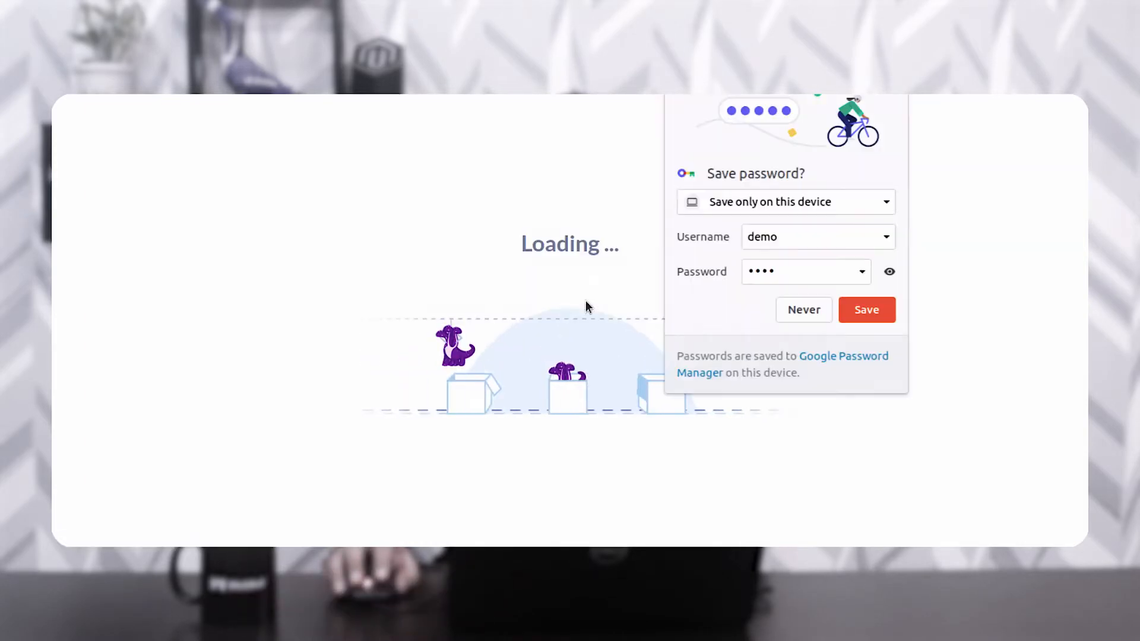
left_click(801, 314)
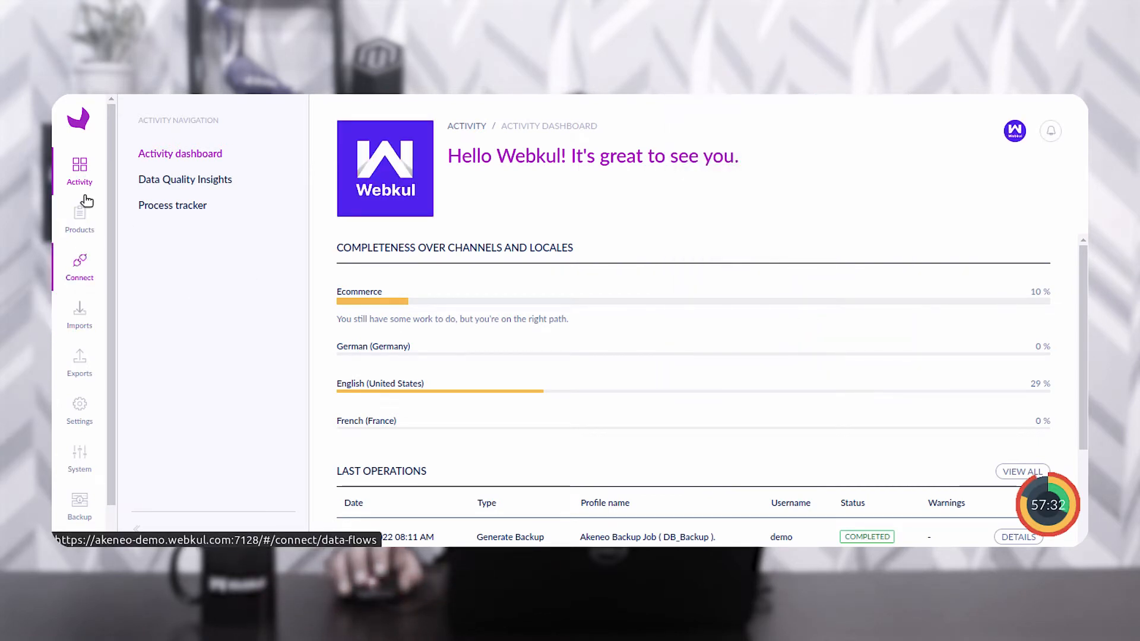
left_click_drag(109, 155, 106, 329)
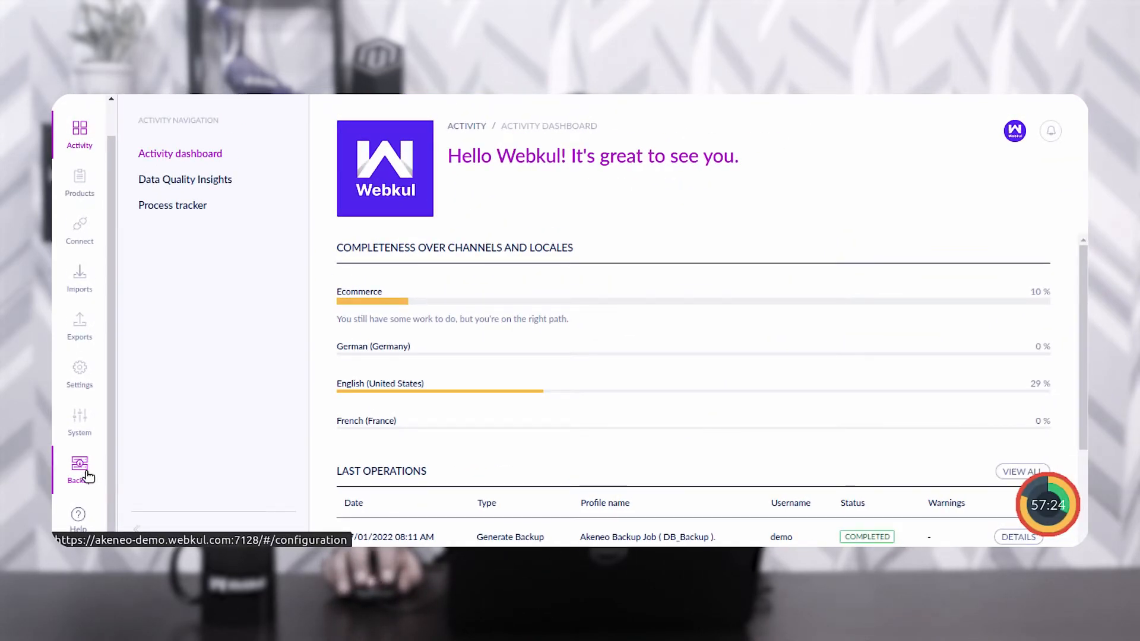
left_click(88, 477)
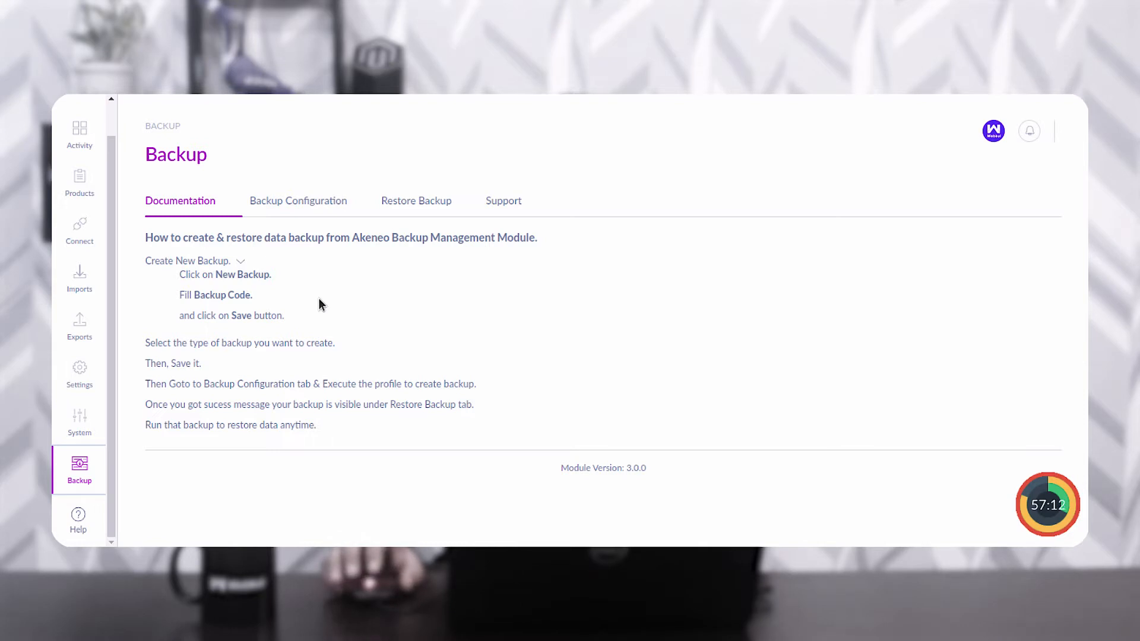
Examine the Backup module's Backup Configuration, Restore Backup and Support sections.
left_click(308, 209)
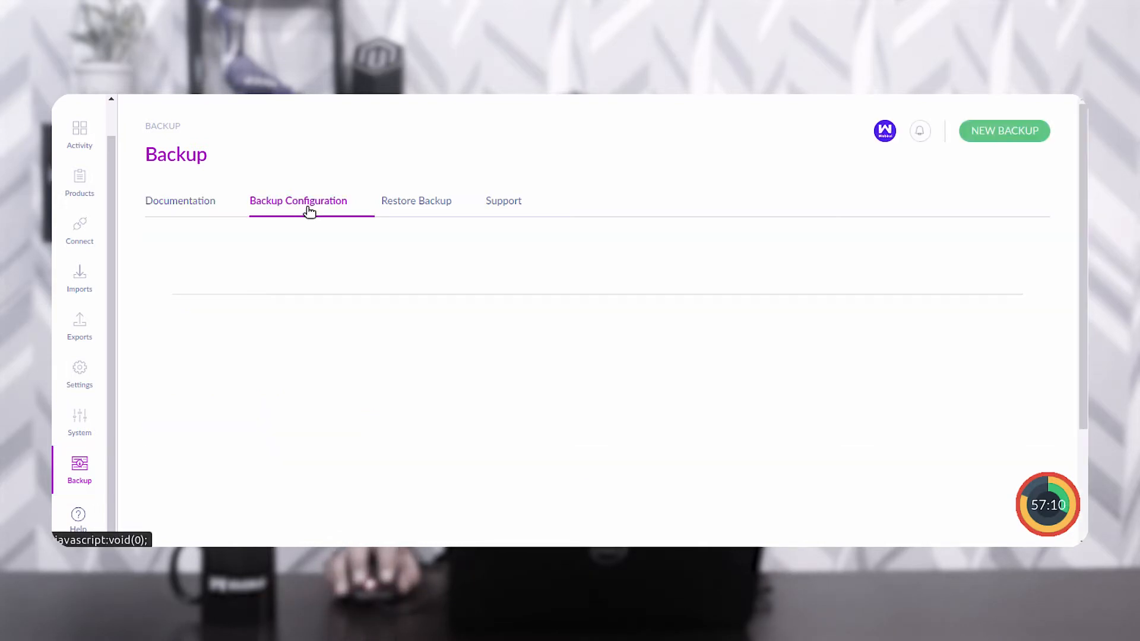
mouse_move(288, 370)
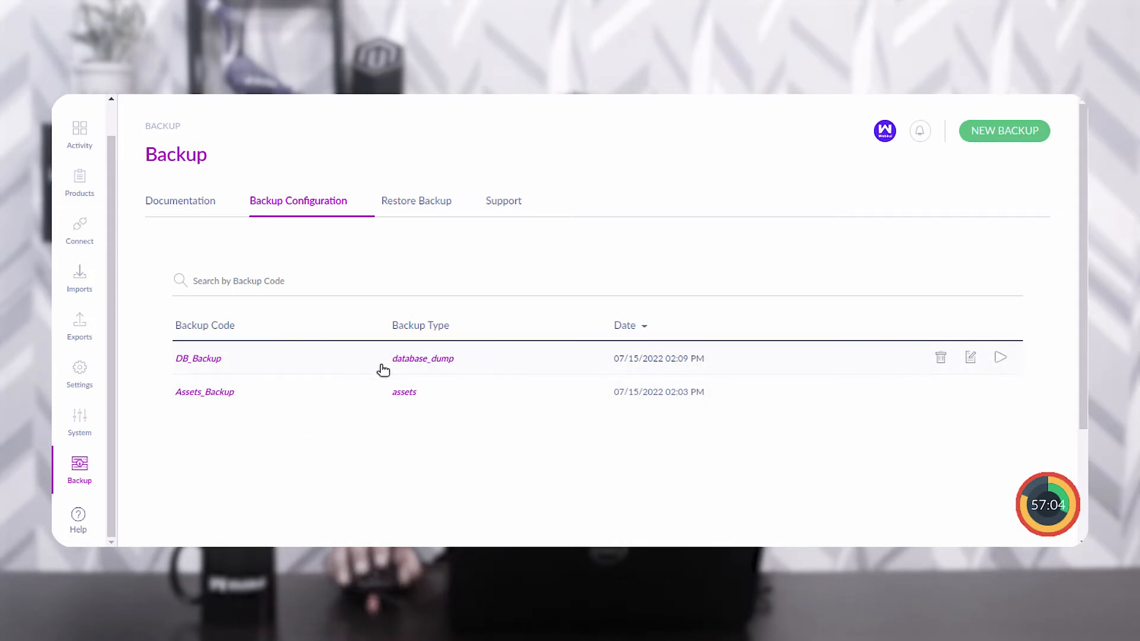
left_click(428, 203)
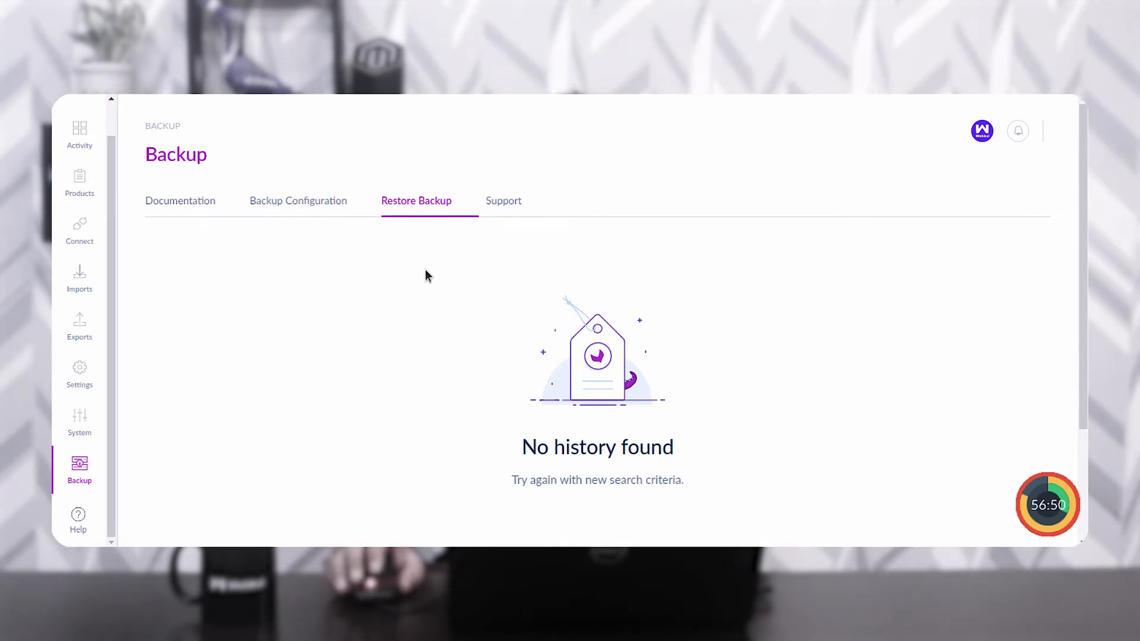
left_click(505, 202)
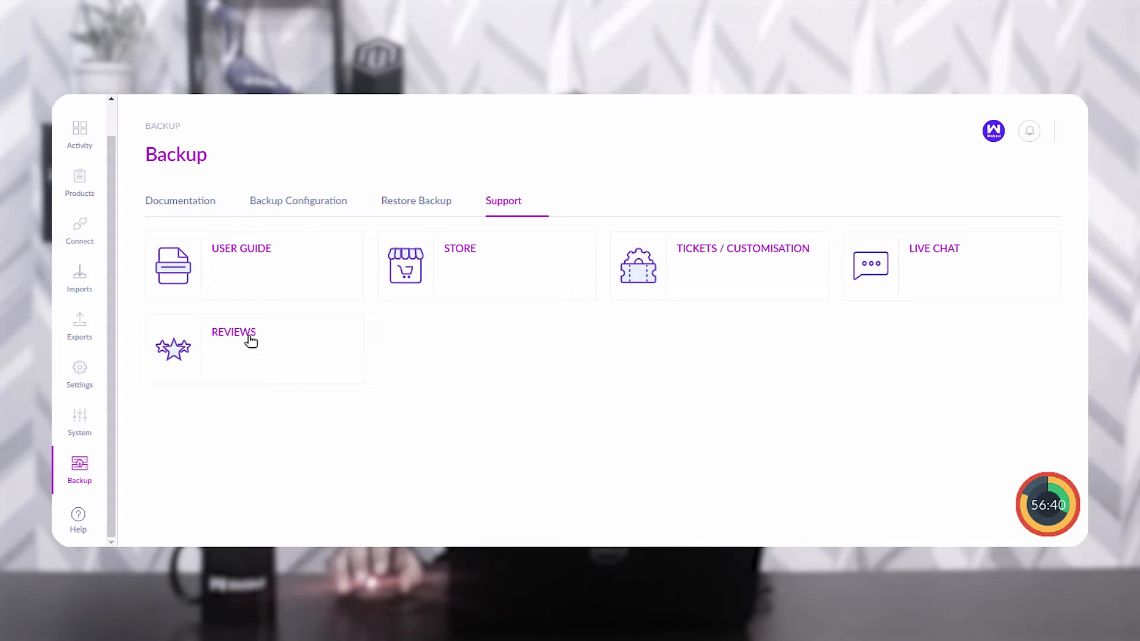
left_click(274, 205)
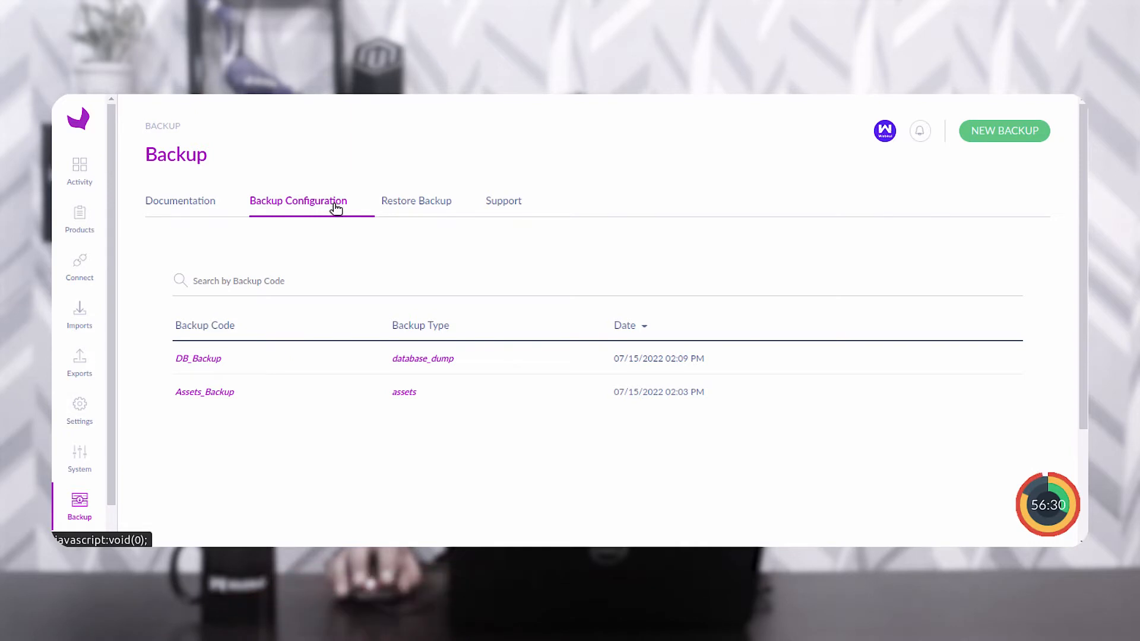
left_click(403, 204)
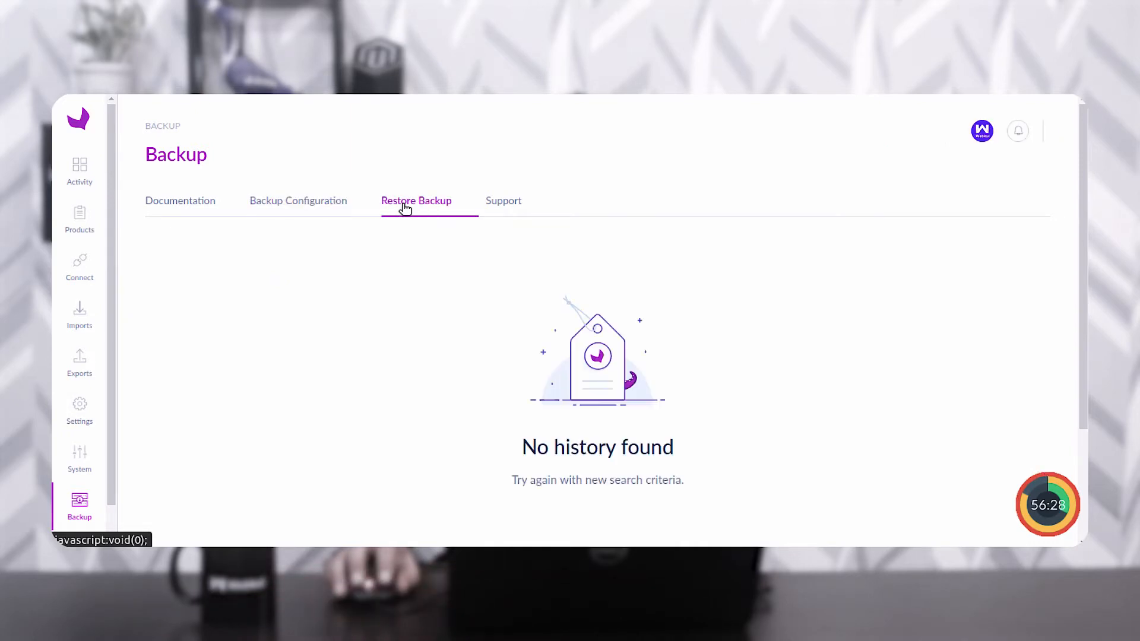
Create a new local backup configuration with the backup code new_asset_backup.
left_click(288, 208)
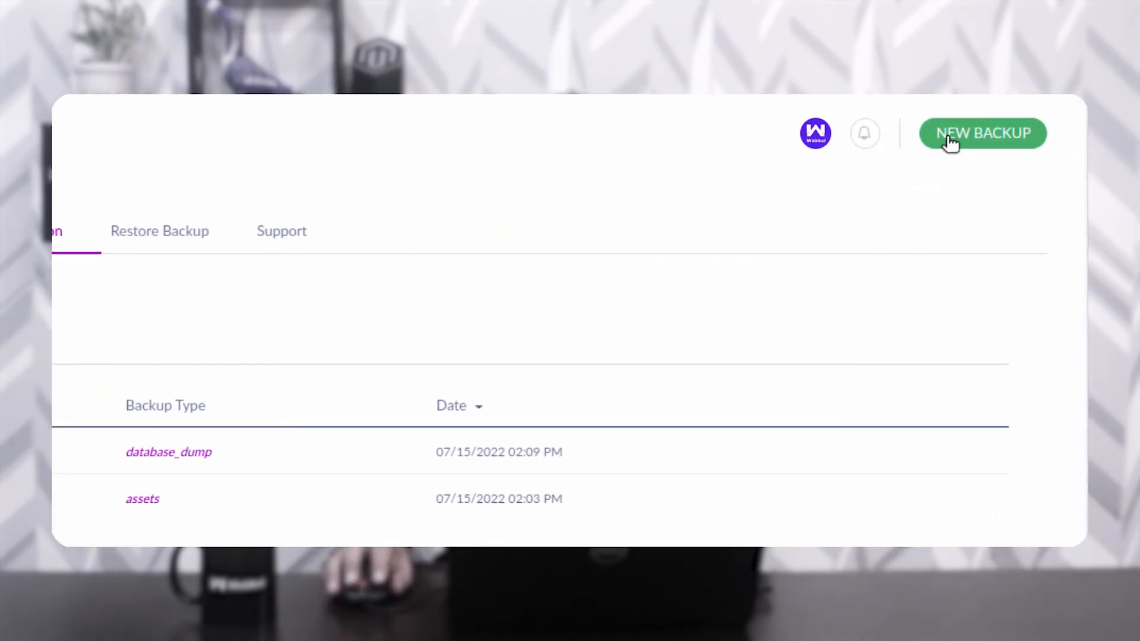
left_click(1006, 132)
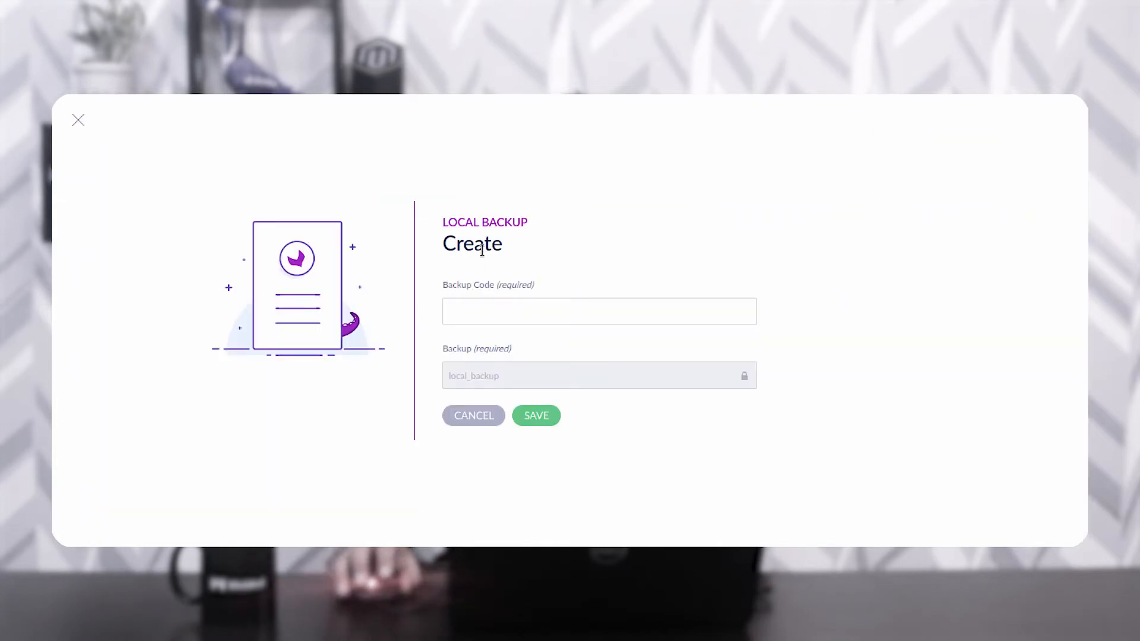
left_click_drag(461, 221, 534, 224)
left_click(550, 224)
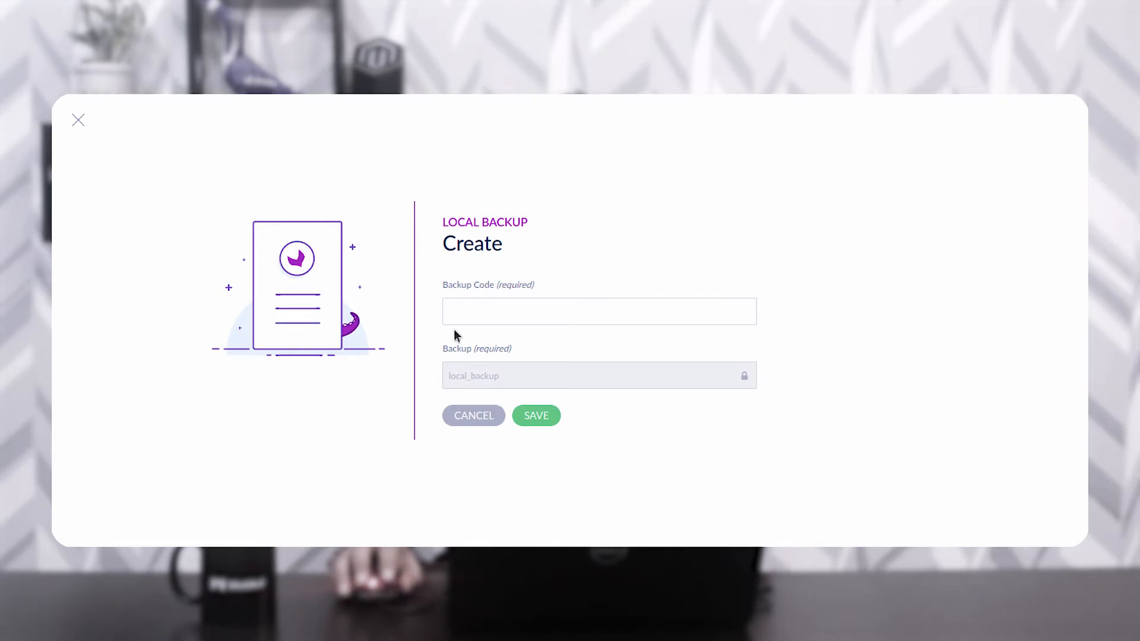
left_click(512, 308)
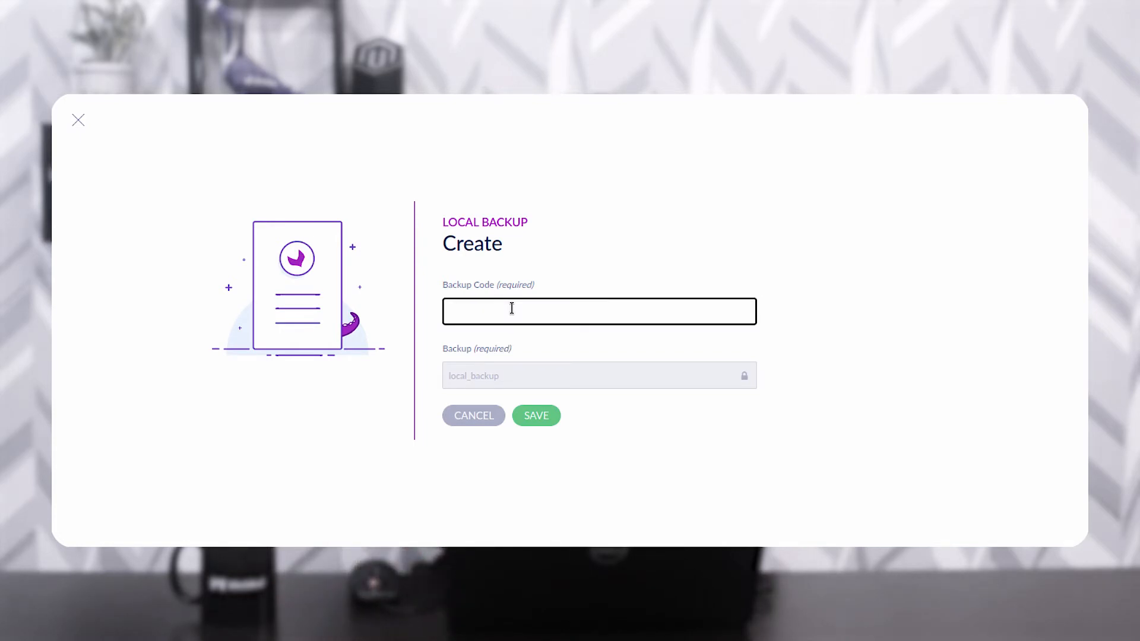
type("new_")
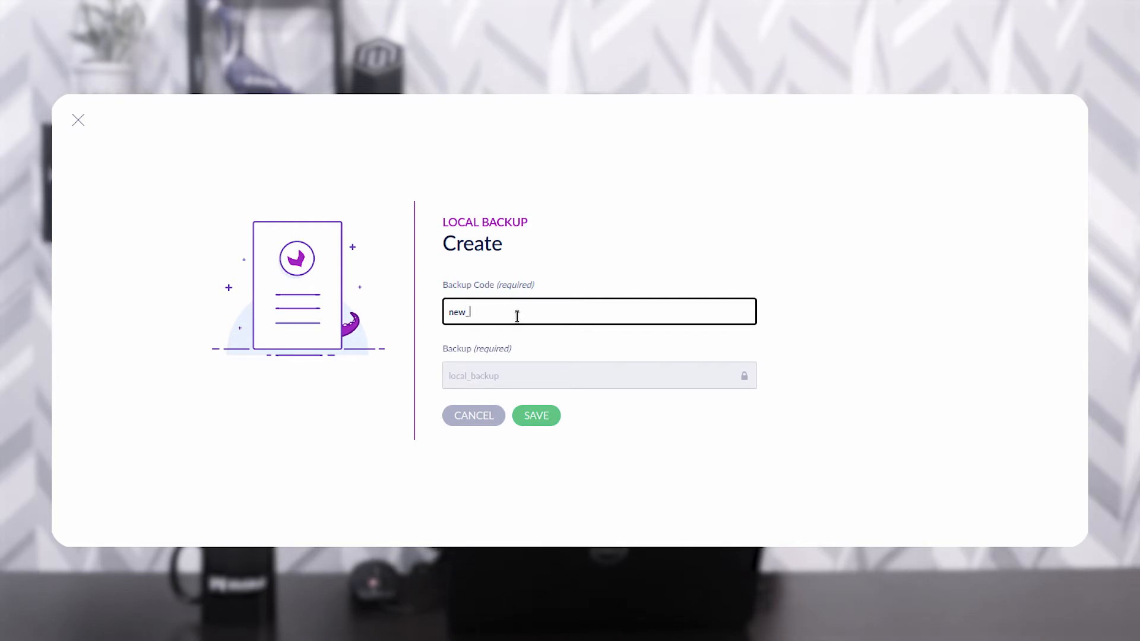
type("asset_backup")
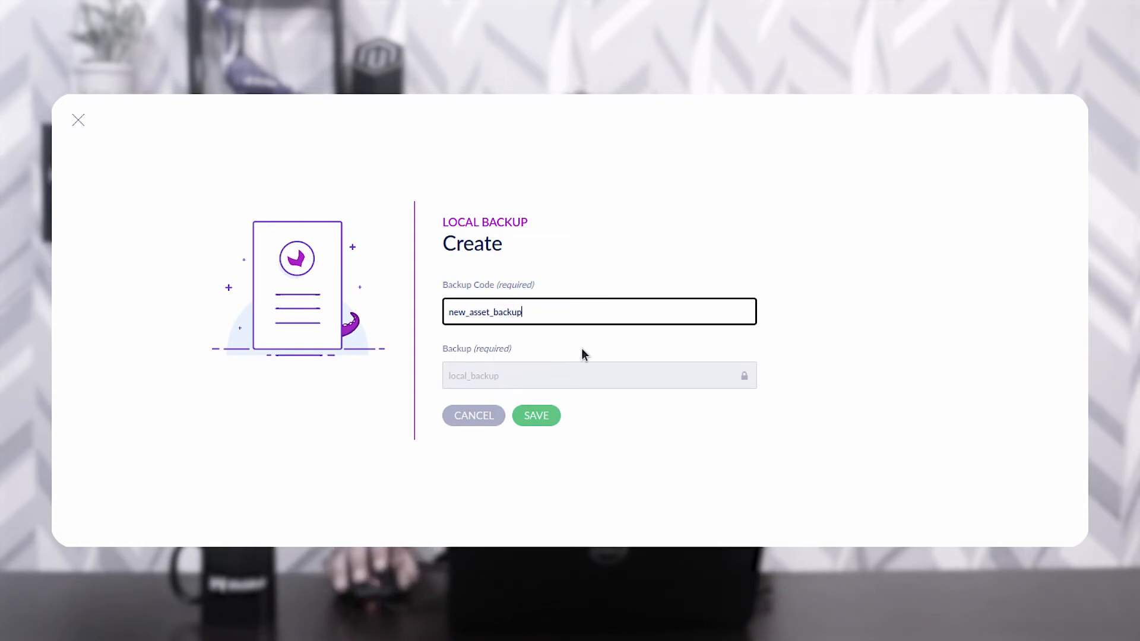
left_click(536, 415)
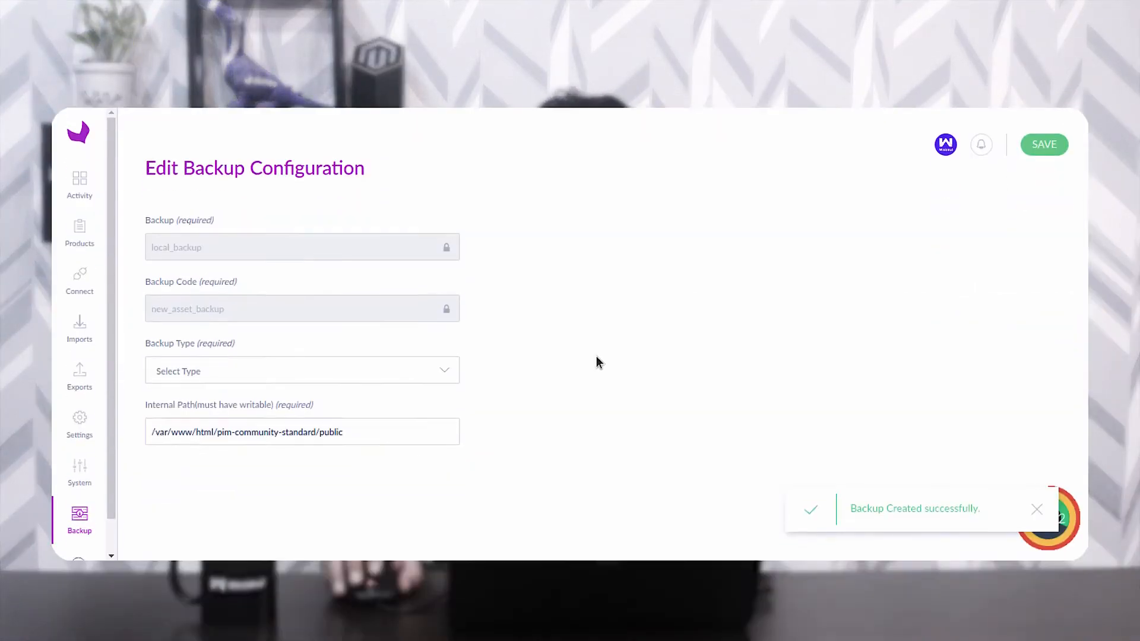
Set the backup type of new_asset_backup to Assets Backup and save the configuration.
left_click_drag(171, 156, 344, 162)
left_click(391, 160)
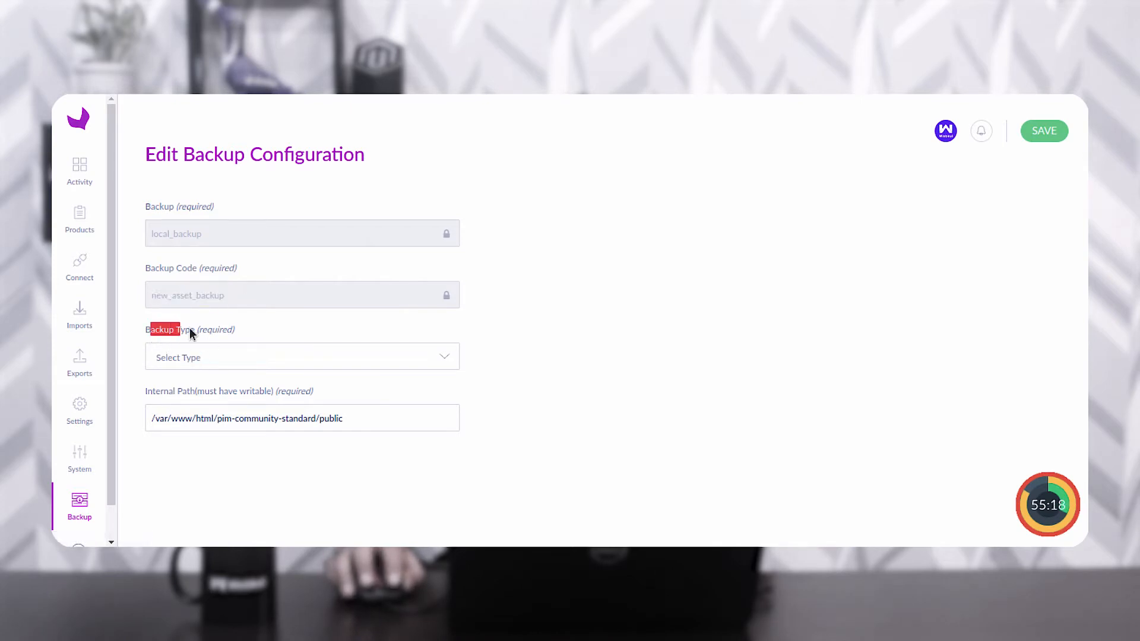
left_click(240, 363)
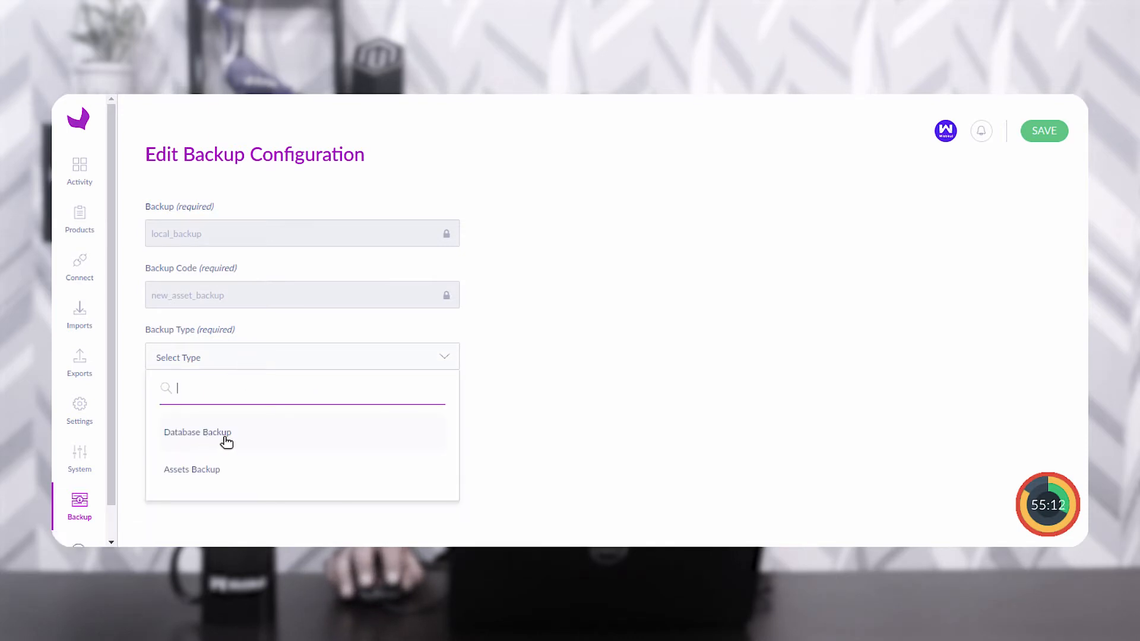
left_click(217, 471)
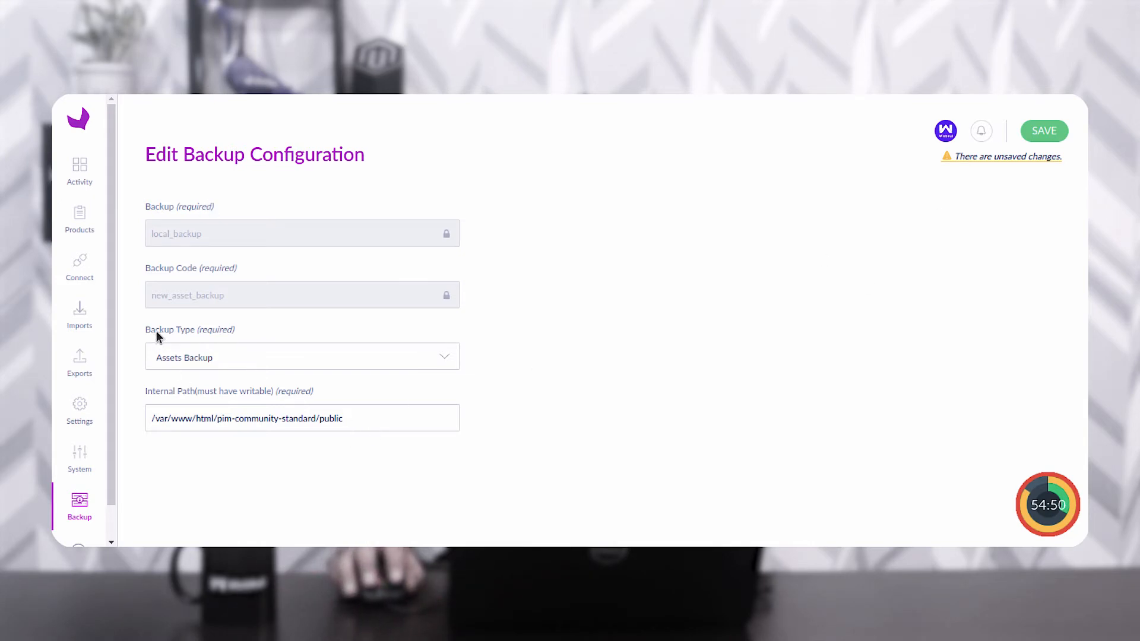
left_click(229, 365)
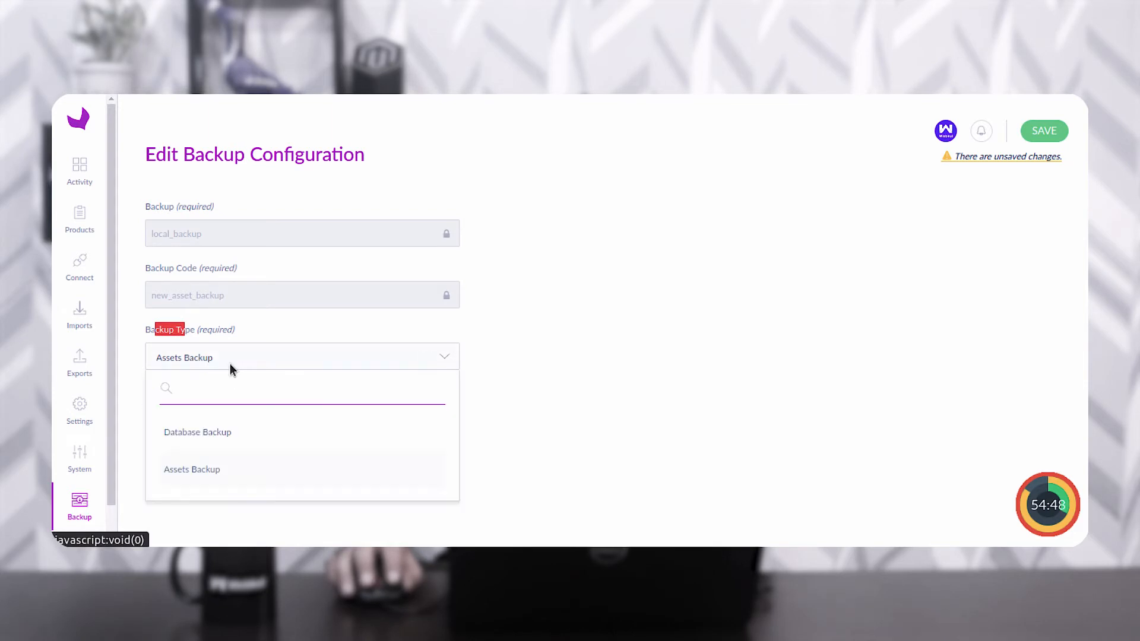
left_click(661, 315)
left_click(1032, 140)
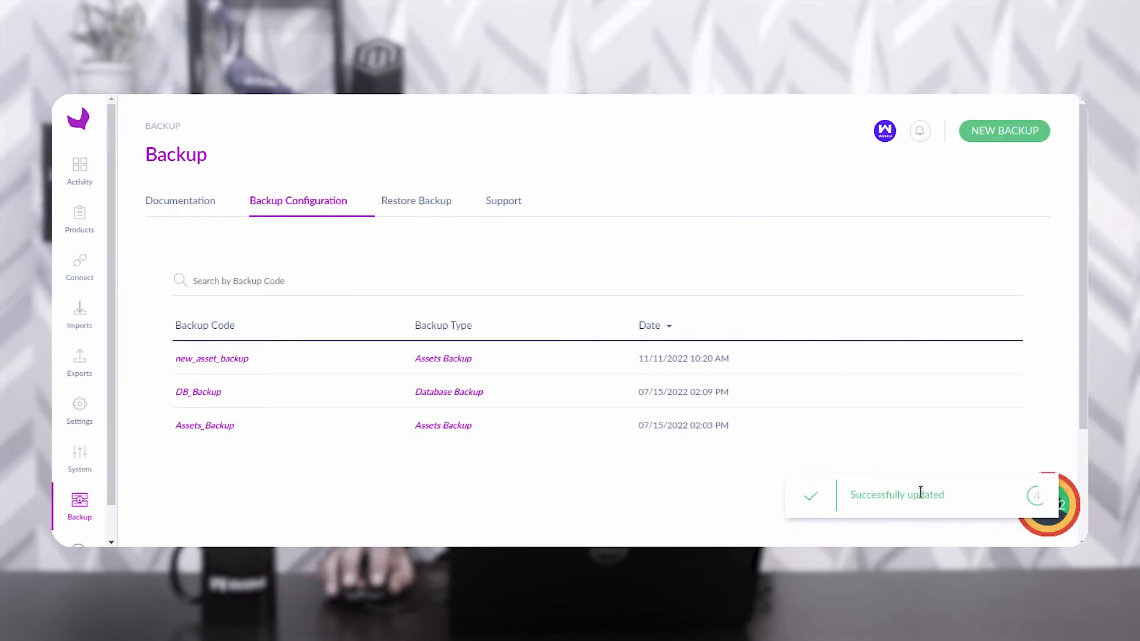
left_click_drag(953, 496, 842, 493)
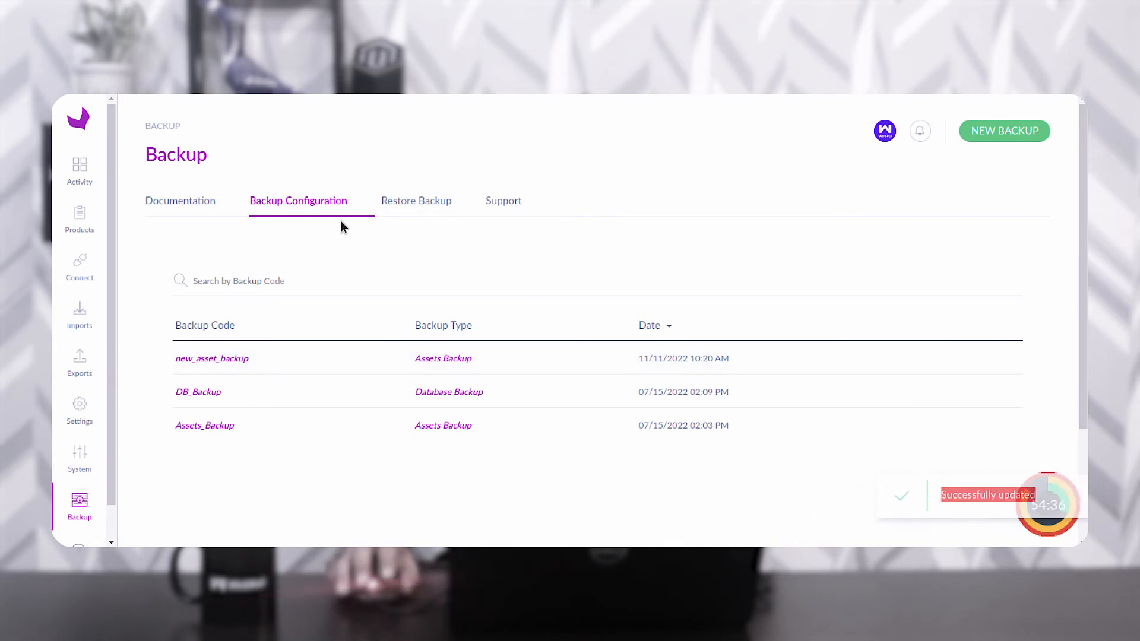
Check the Restore Backup history, and return to the list of backup configurations.
left_click(442, 205)
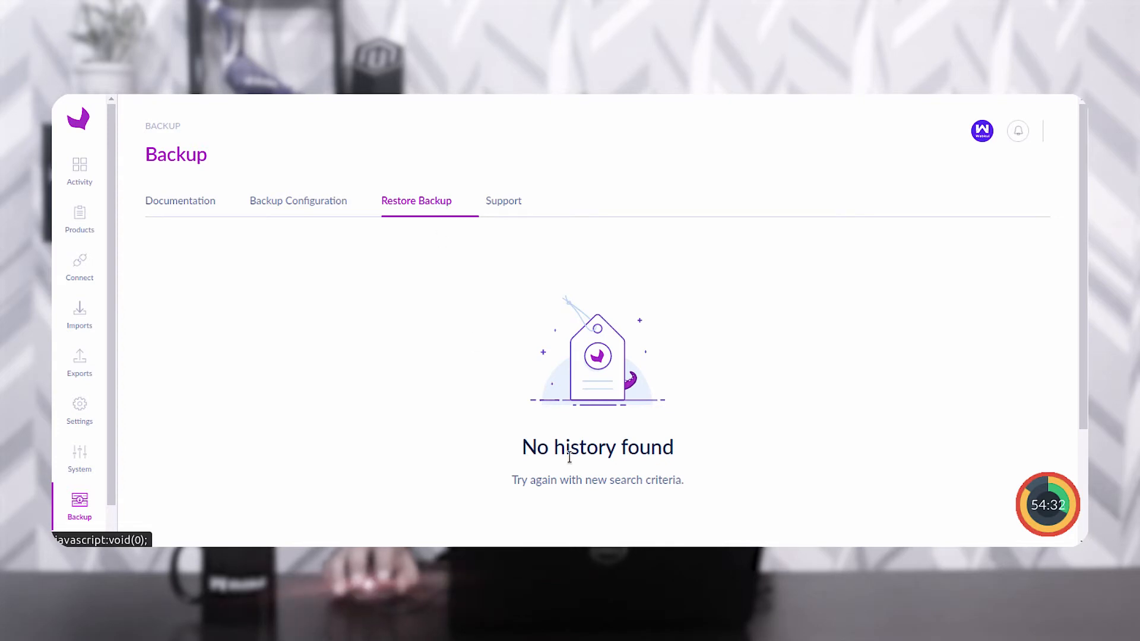
left_click(305, 204)
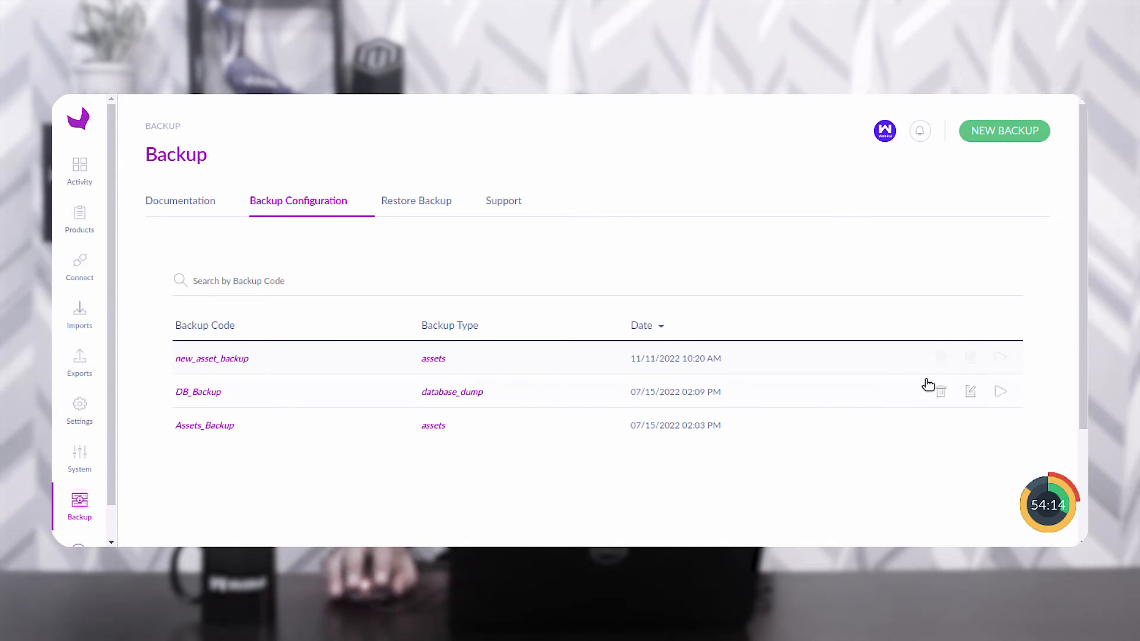
left_click(998, 363)
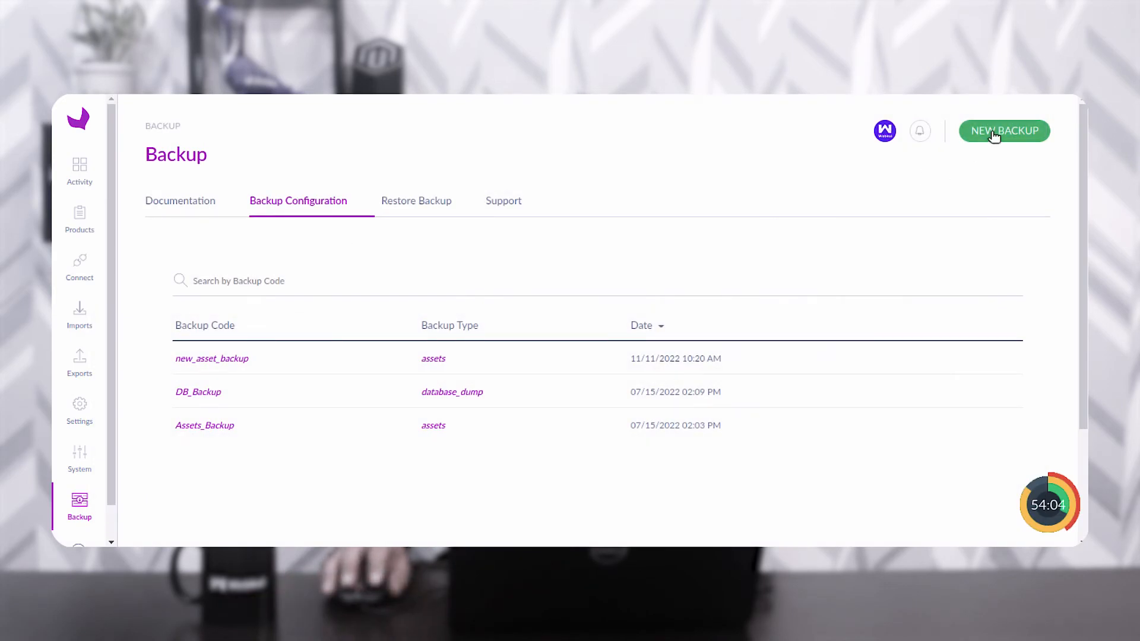
Create another local backup configuration with the backup code new_database_backup.
left_click(994, 134)
left_click(473, 315)
type("new_database_backup")
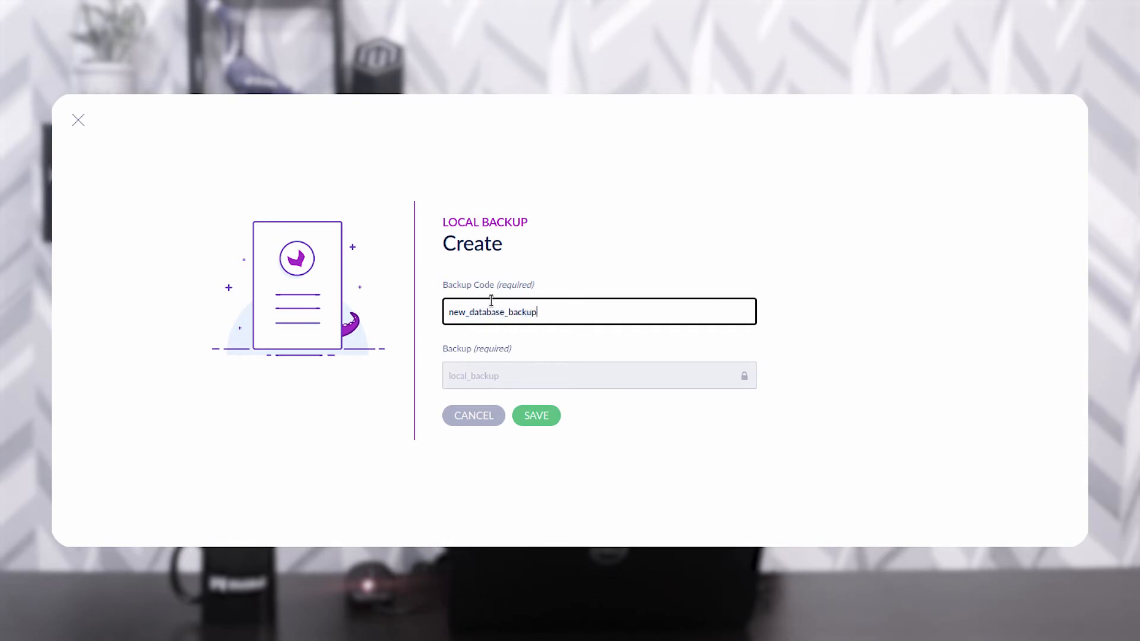
left_click(546, 421)
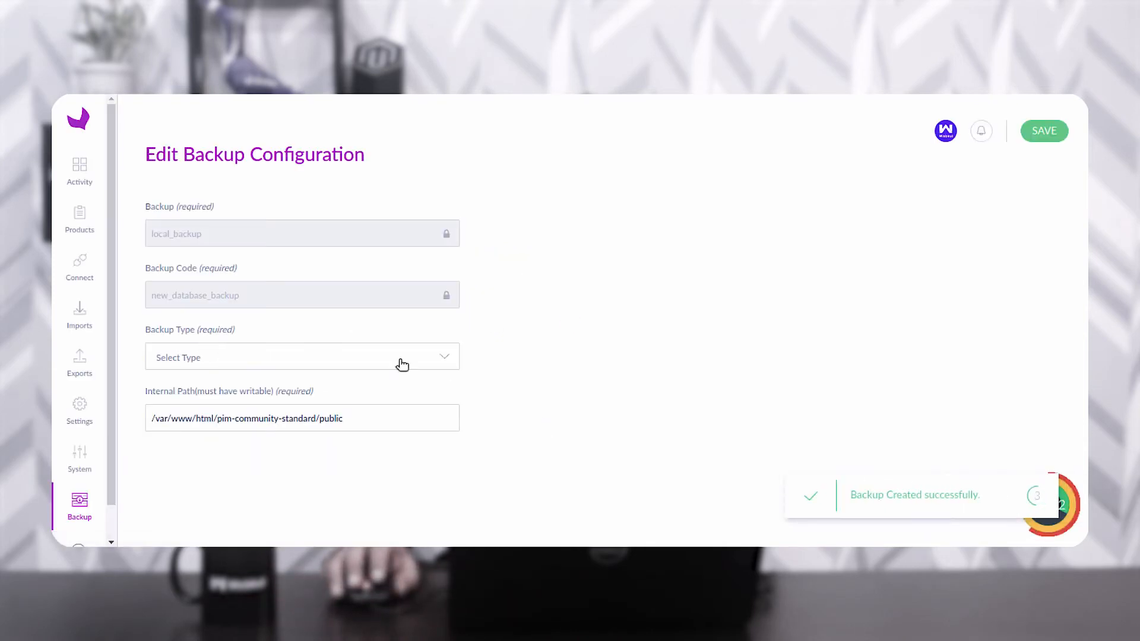
Set the backup type of new_database_backup to Database Backup and save the configuration.
left_click_drag(153, 297, 247, 300)
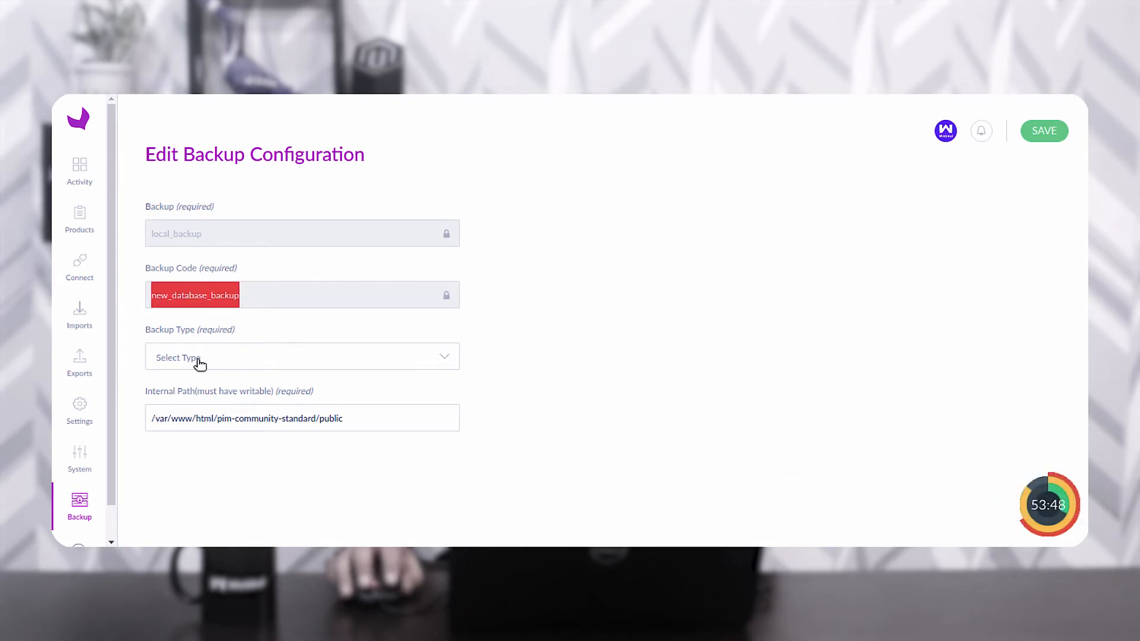
left_click_drag(154, 330, 197, 332)
left_click(243, 356)
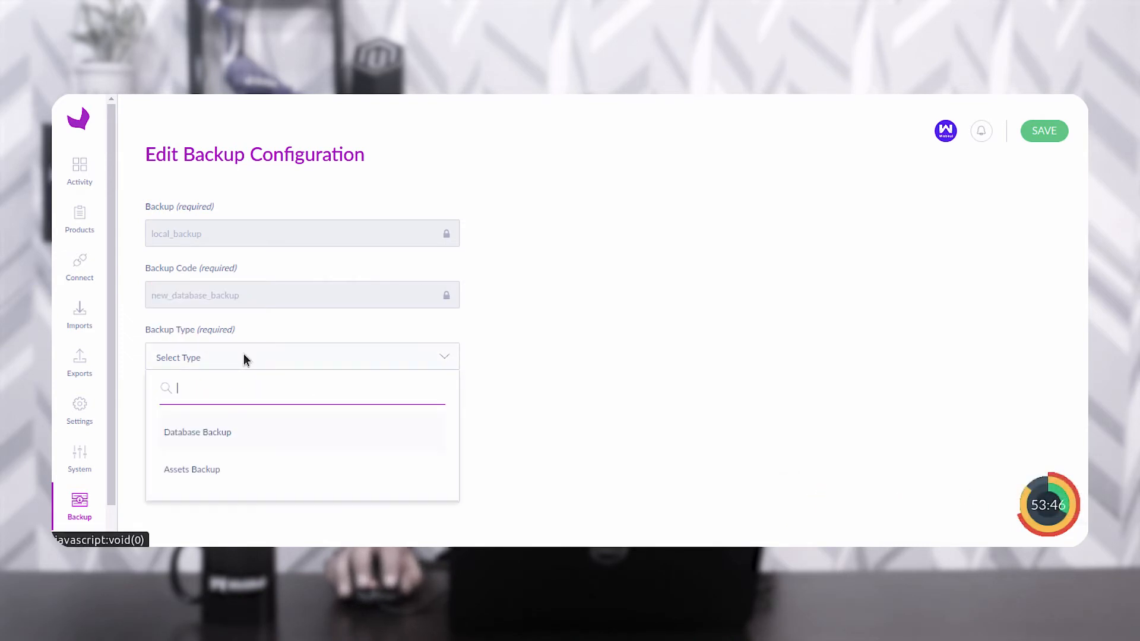
left_click(226, 436)
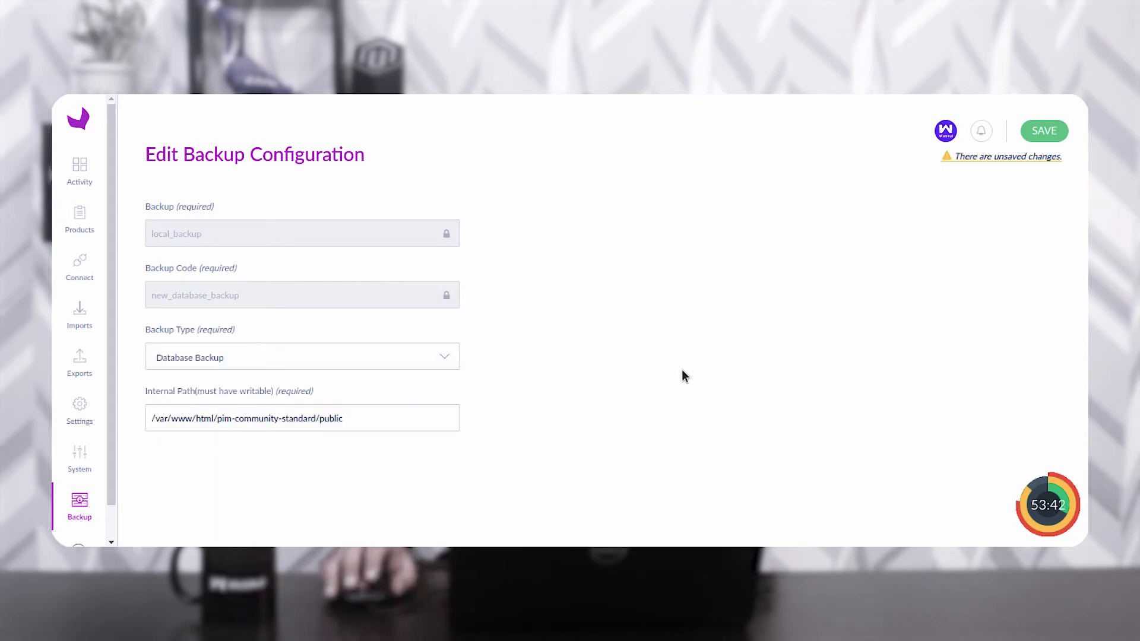
left_click(1045, 131)
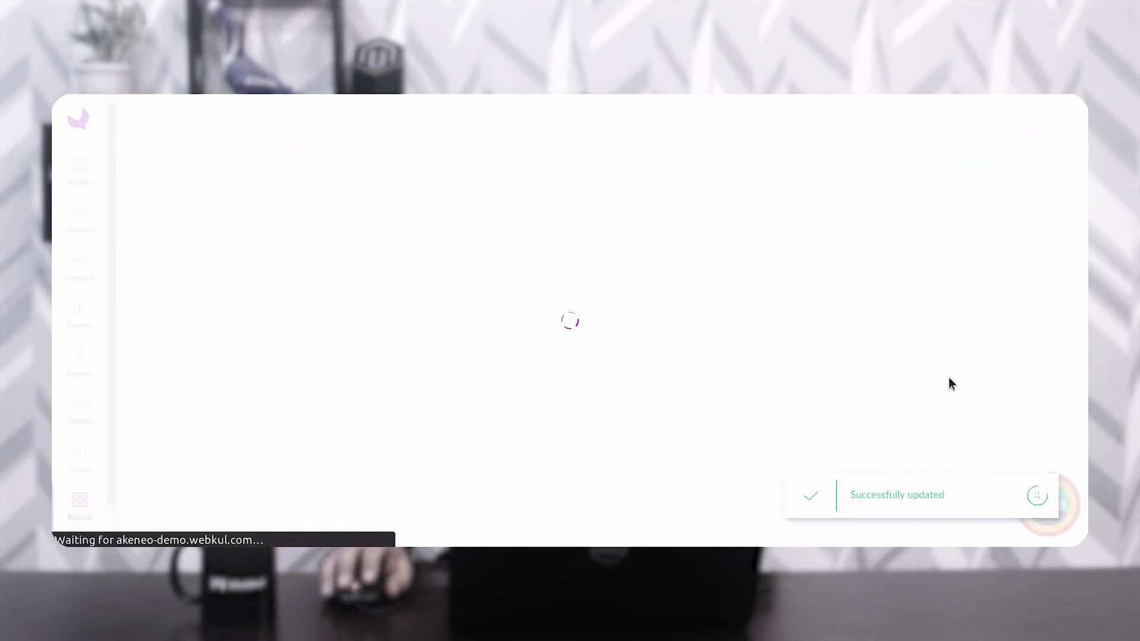
left_click_drag(858, 497, 938, 495)
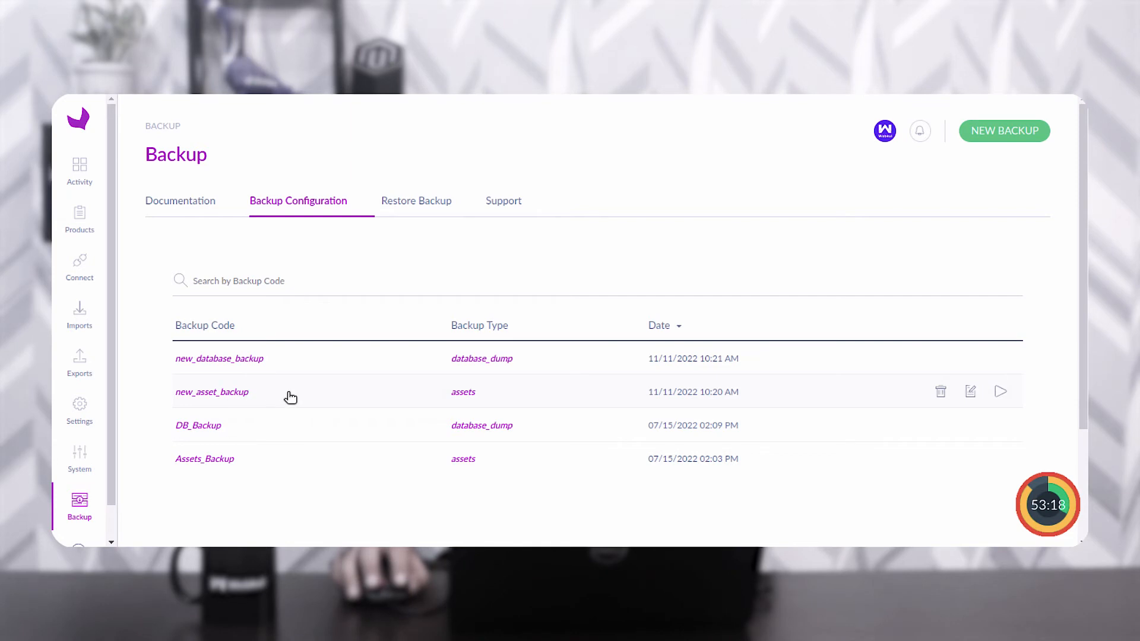
Execute the new_asset_backup configuration to generate an assets backup, and confirm the execution.
left_click(1000, 393)
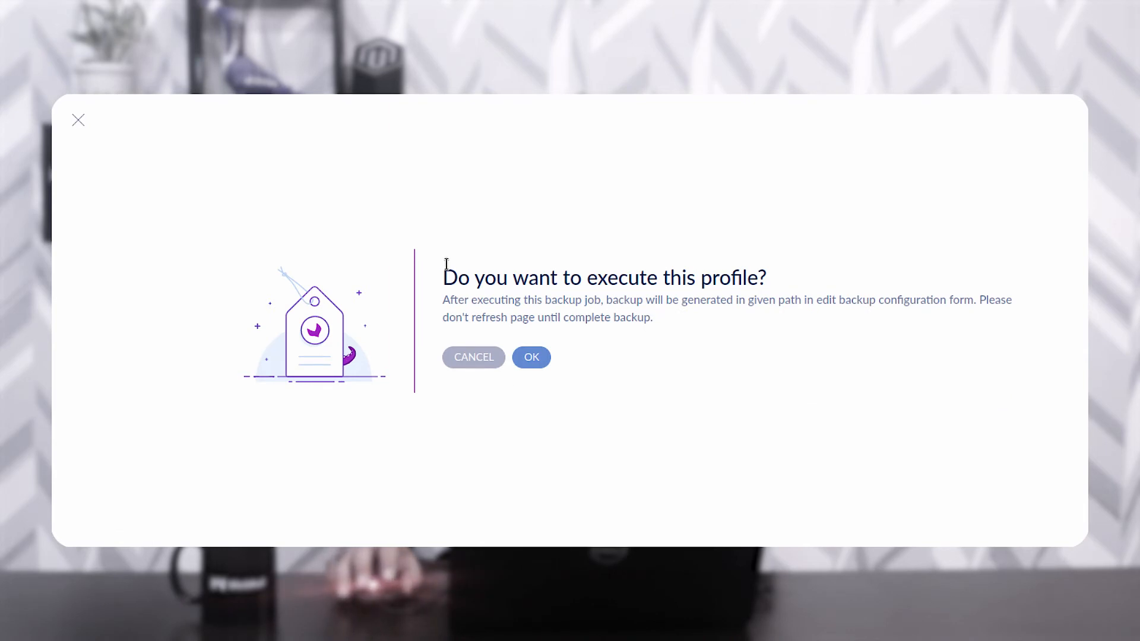
left_click_drag(442, 280, 755, 287)
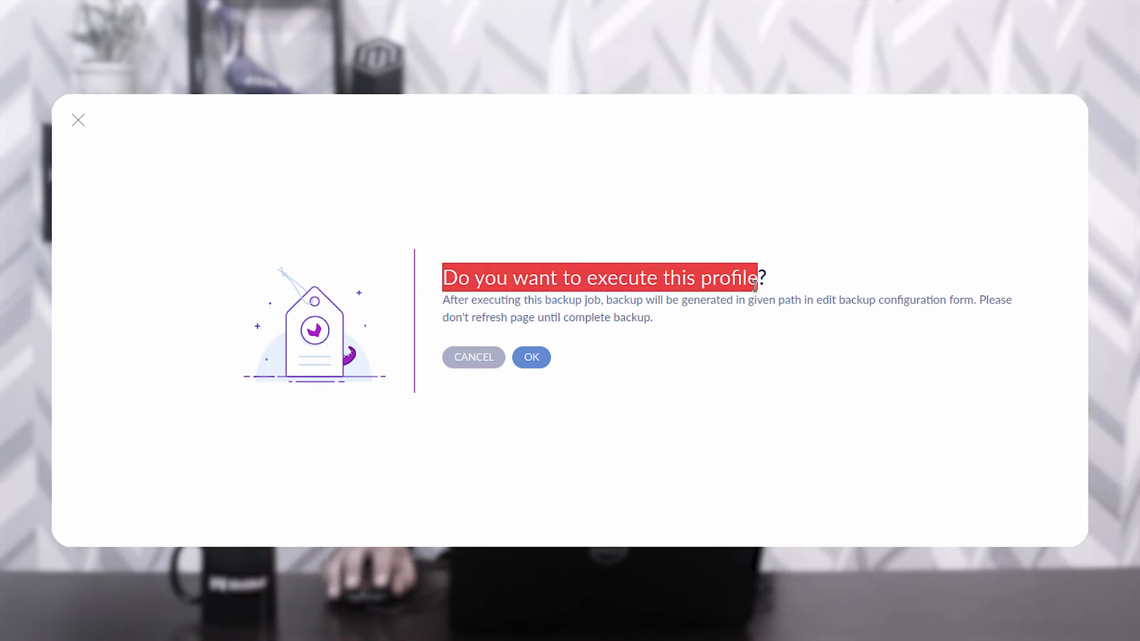
left_click(649, 359)
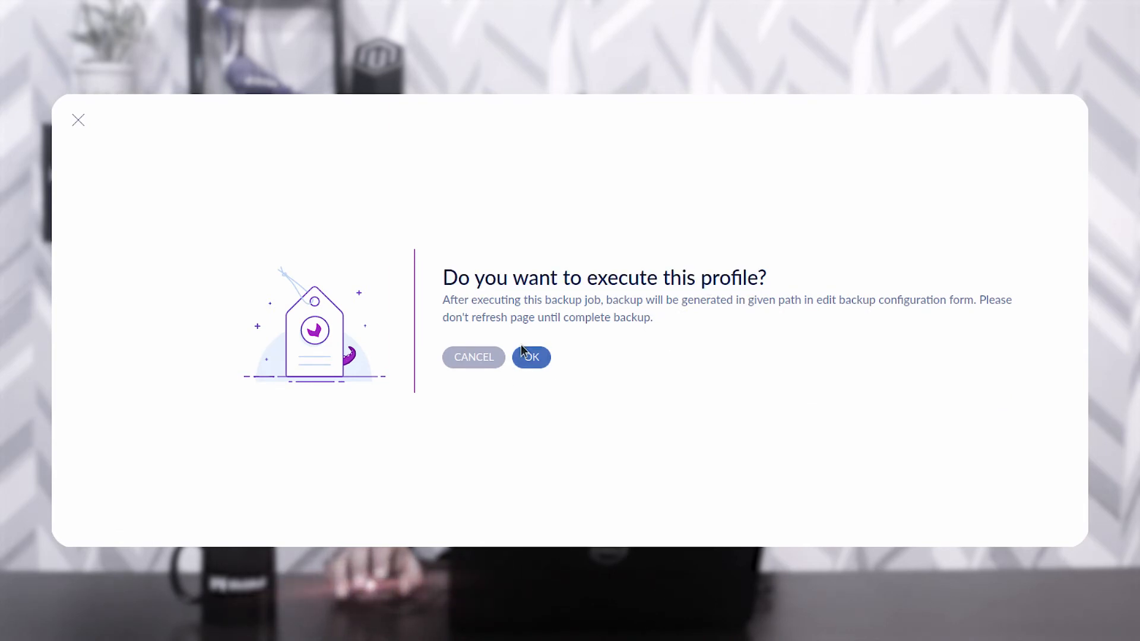
left_click_drag(449, 299, 957, 295)
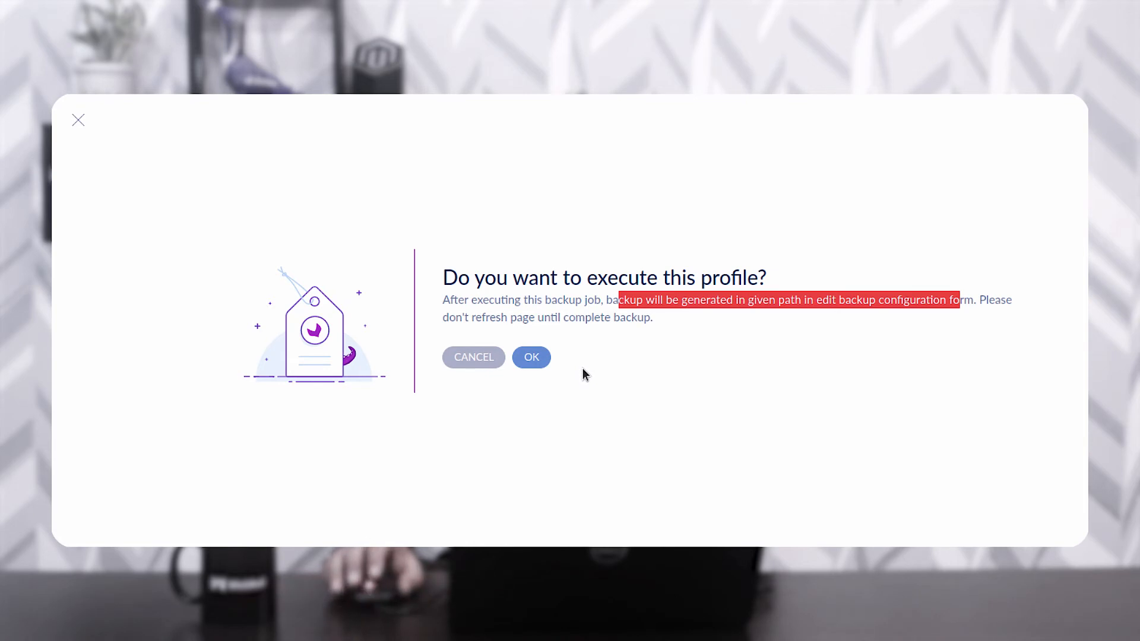
left_click(537, 360)
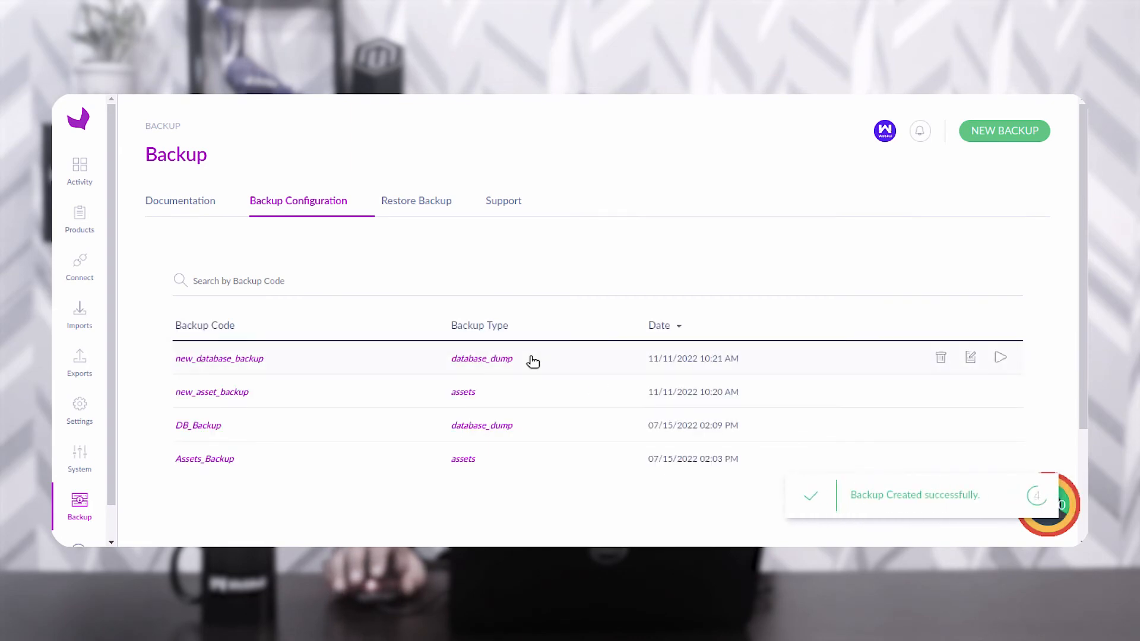
left_click_drag(850, 495, 978, 496)
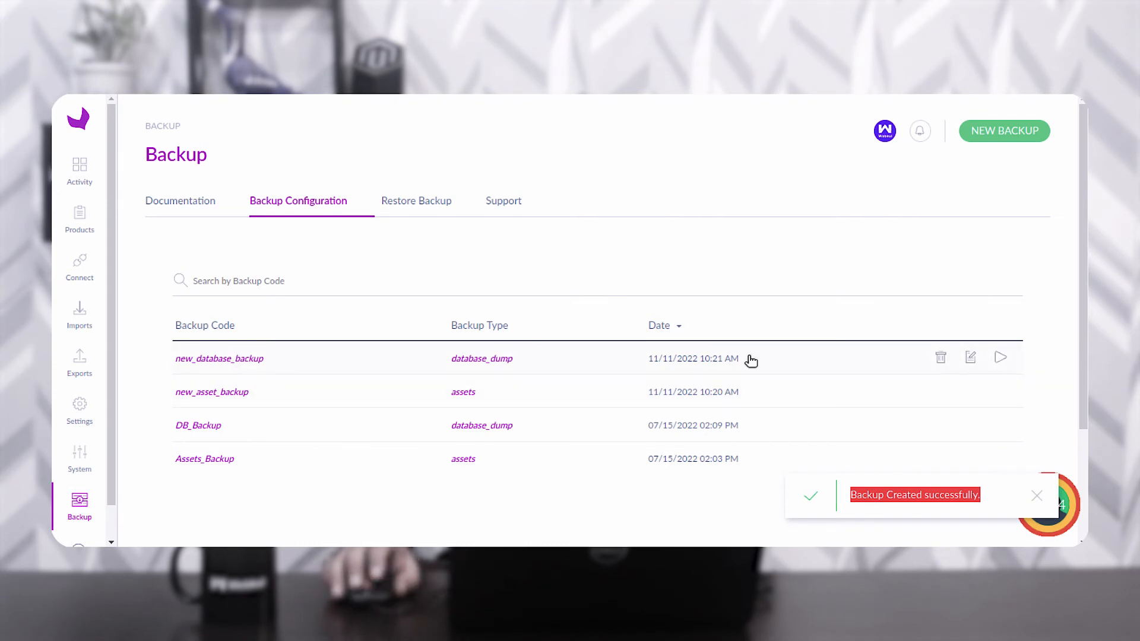
Execute the new_database_backup configuration to generate a database backup, and open the Restore Backup list.
left_click(1001, 359)
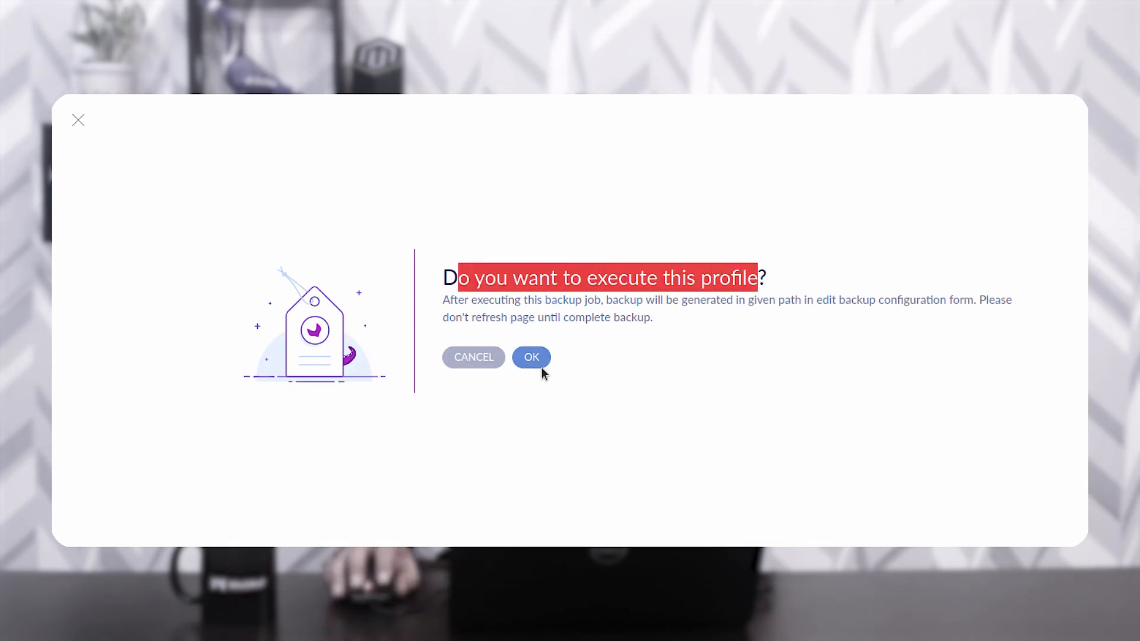
left_click(527, 358)
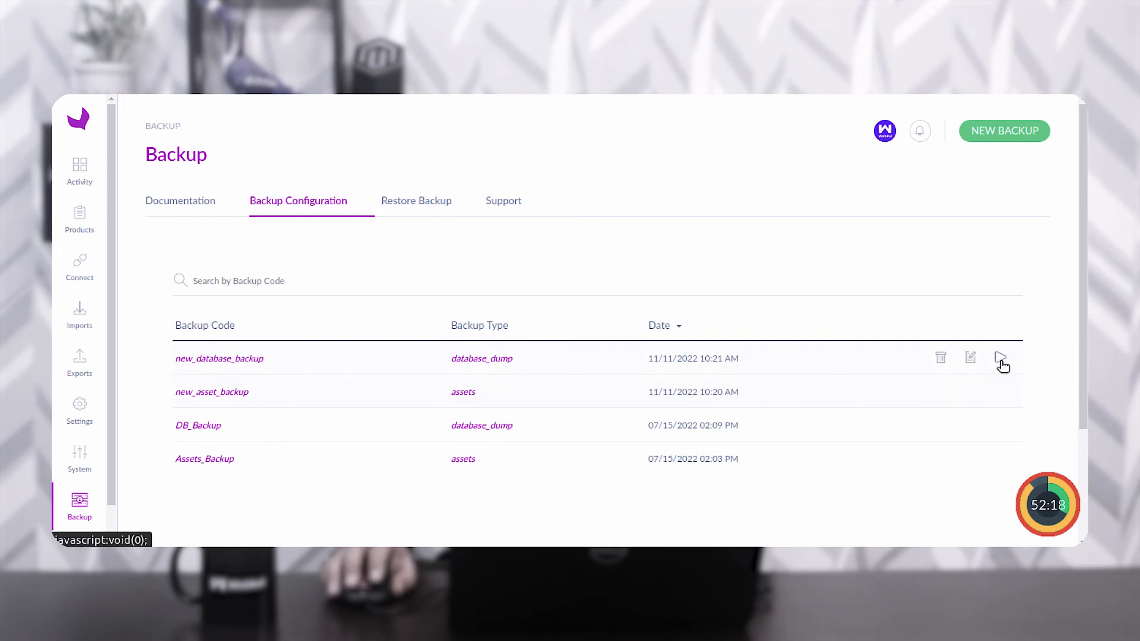
left_click(425, 207)
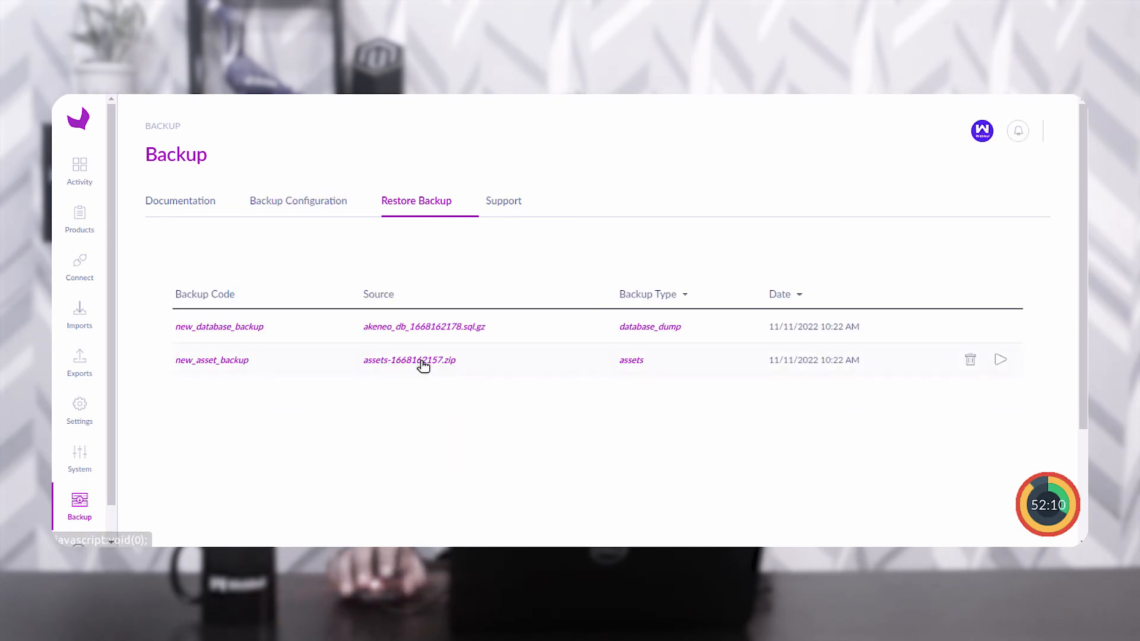
Restore the database from the generated new_database_backup entry, and confirm the restore job.
mouse_move(262, 371)
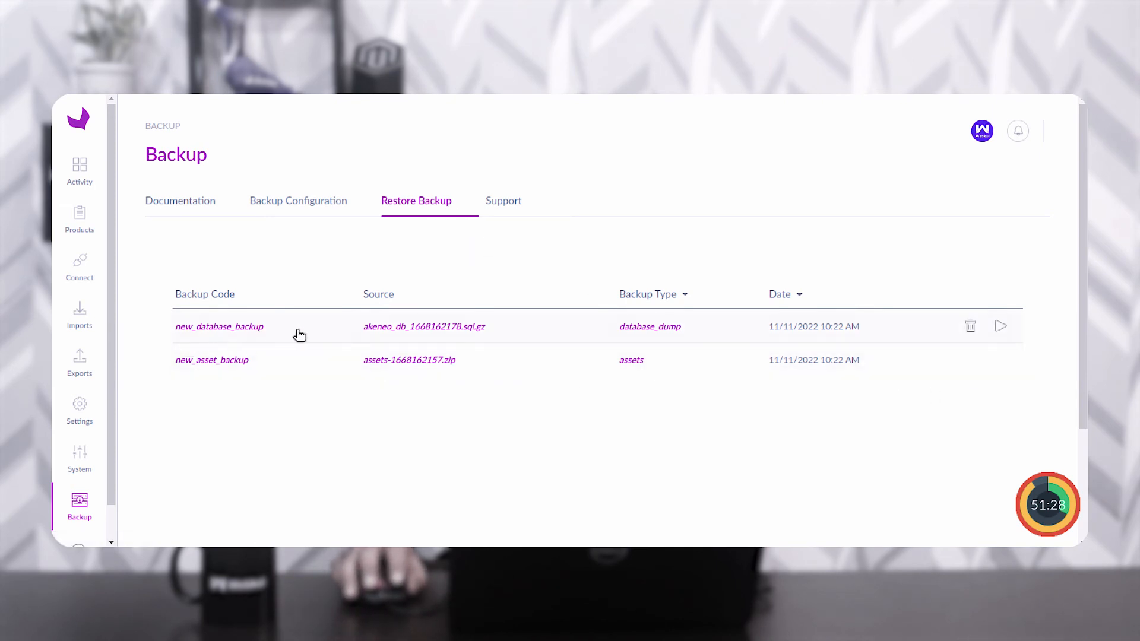
left_click(1001, 330)
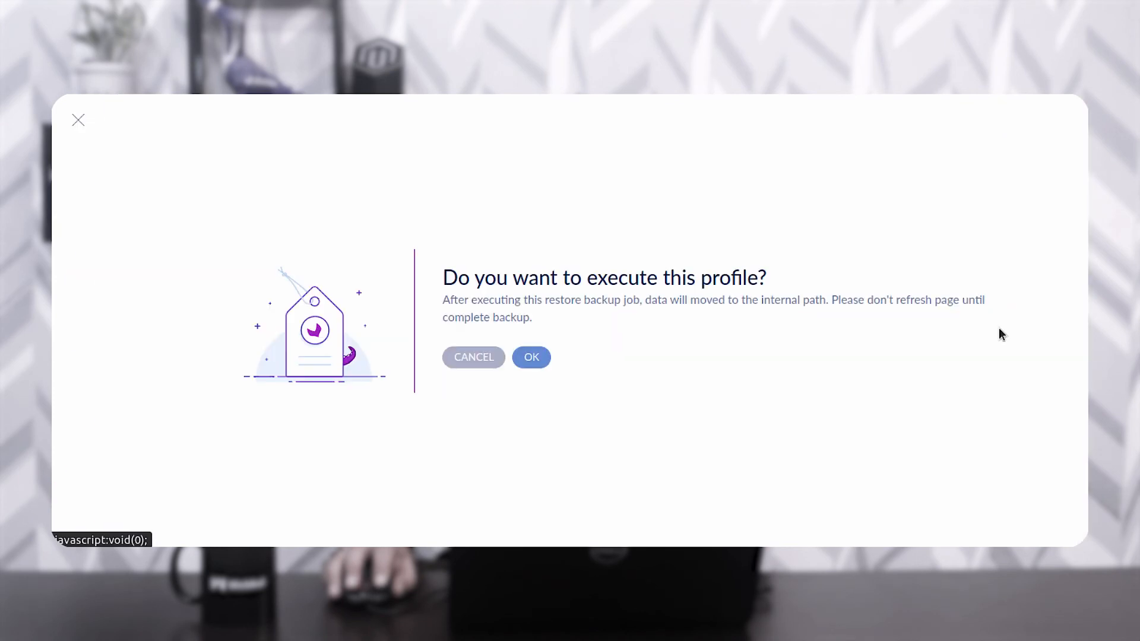
left_click(531, 357)
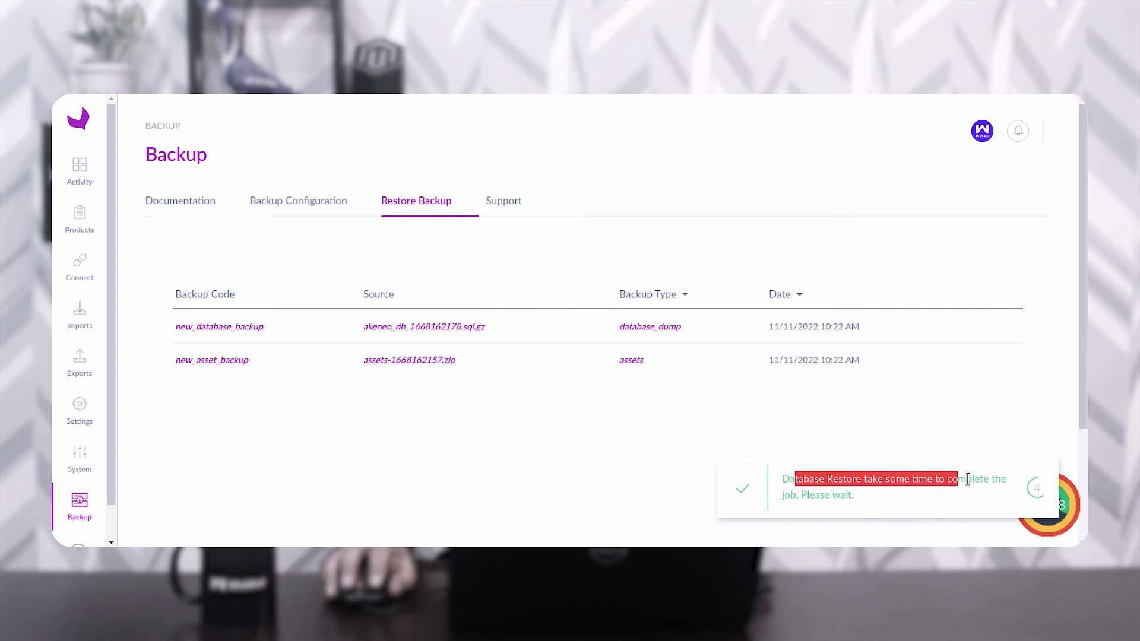
left_click_drag(807, 494, 852, 493)
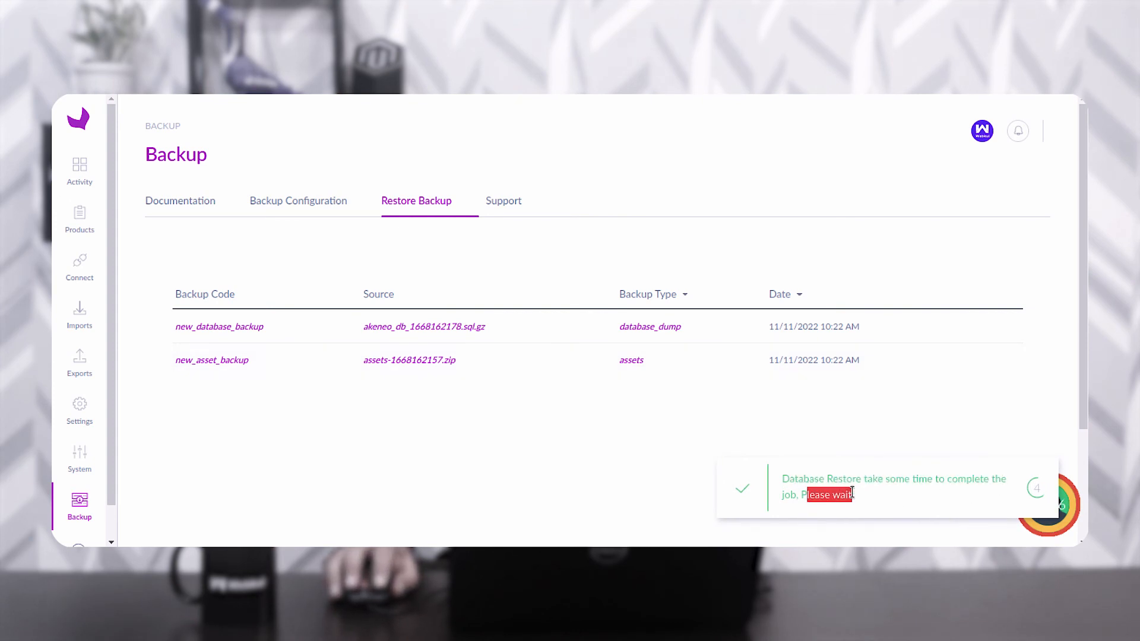
mouse_move(964, 338)
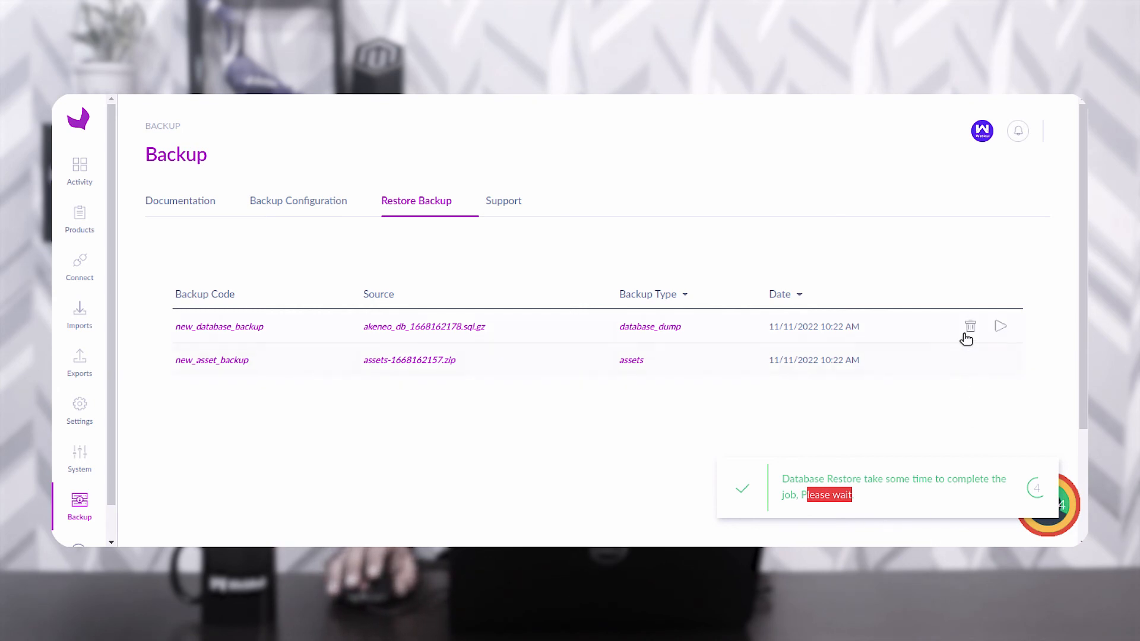
left_click(794, 180)
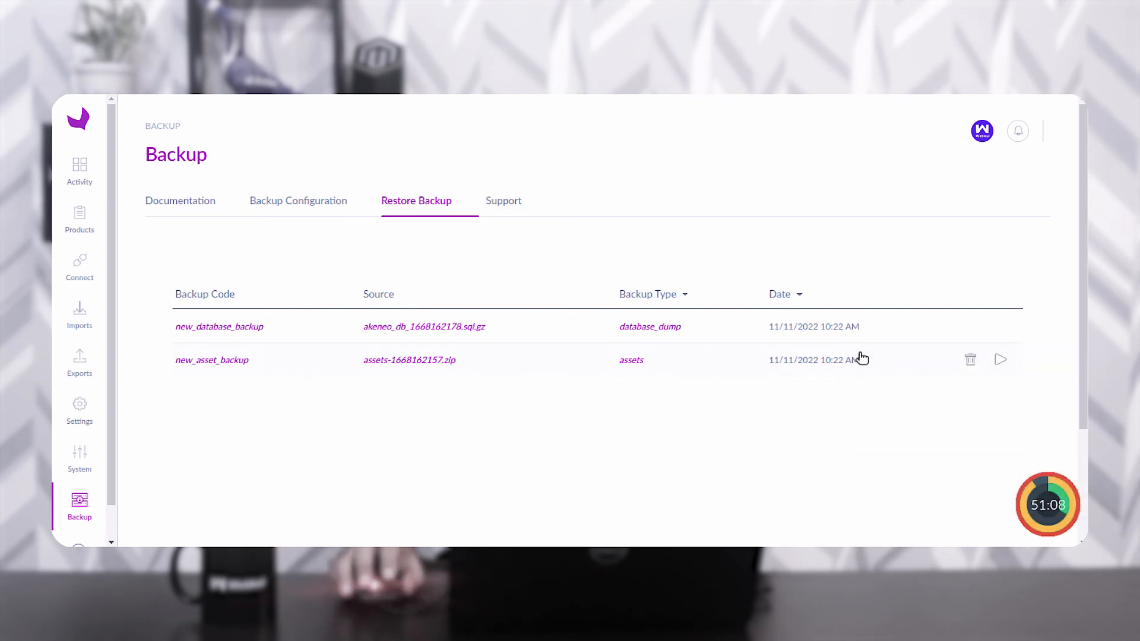
Restore the assets from the generated new_asset_backup entry, and confirm the restore job.
left_click(1000, 361)
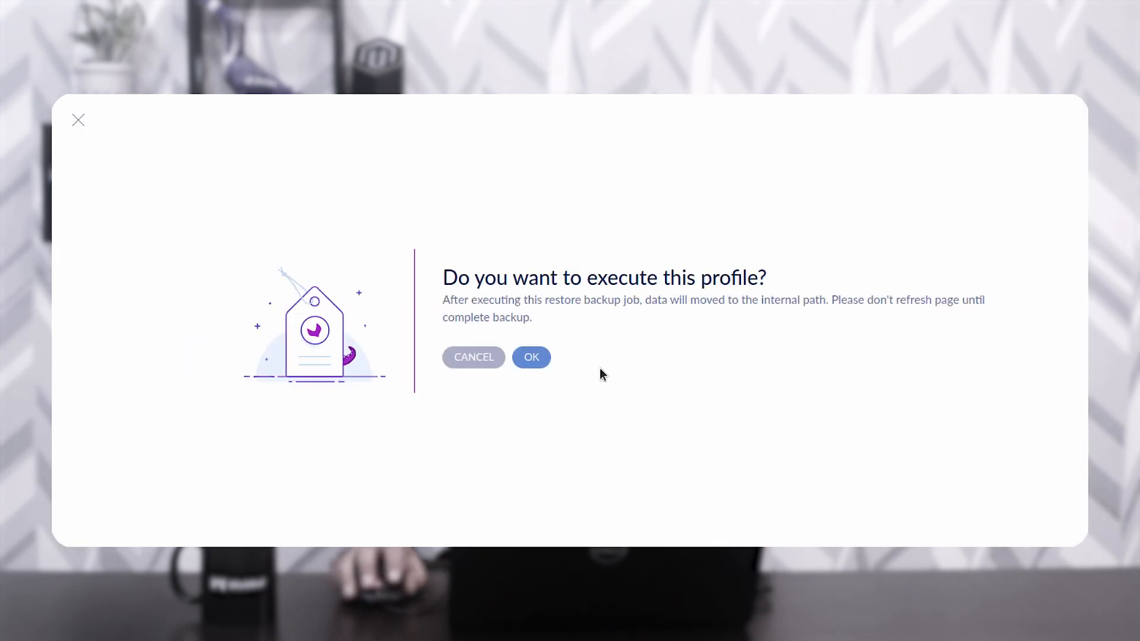
left_click(533, 357)
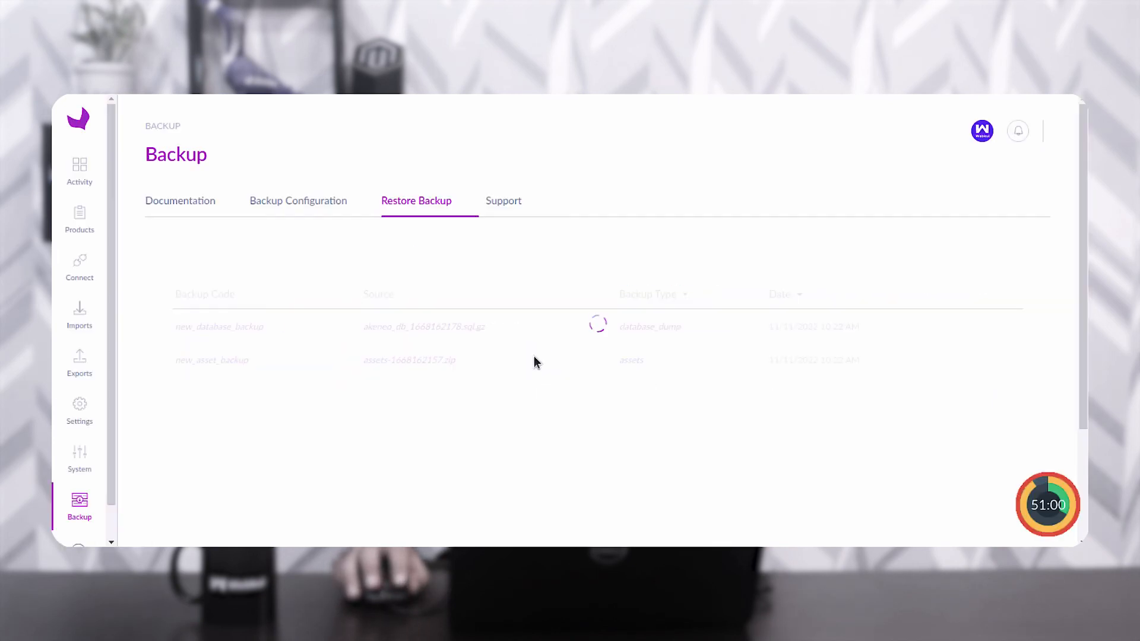
left_click_drag(857, 494, 968, 492)
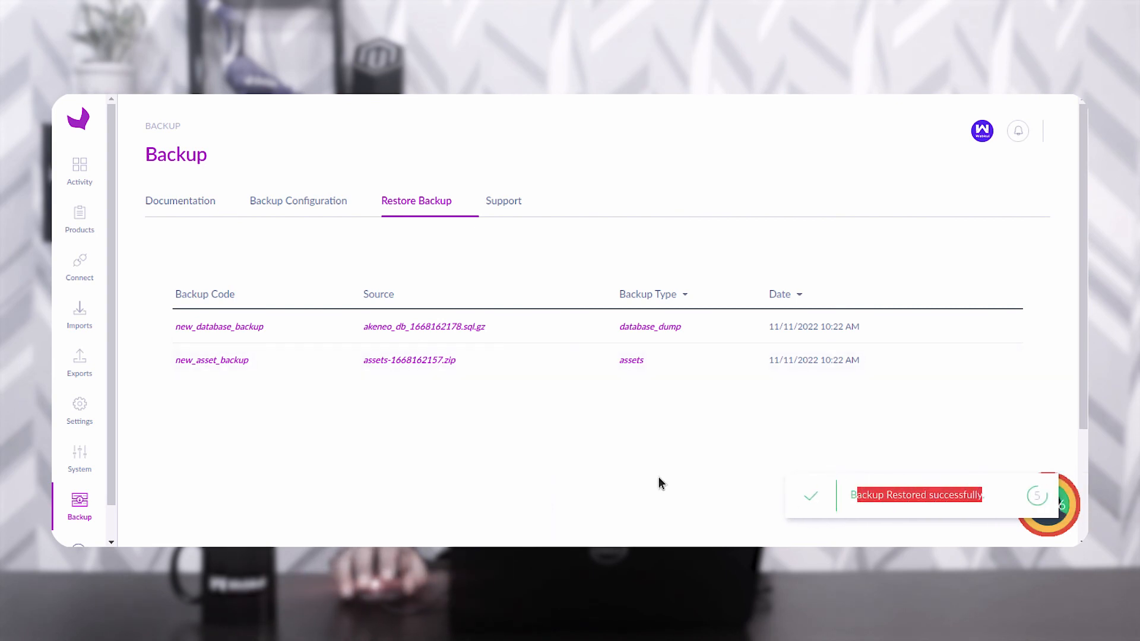
left_click(618, 458)
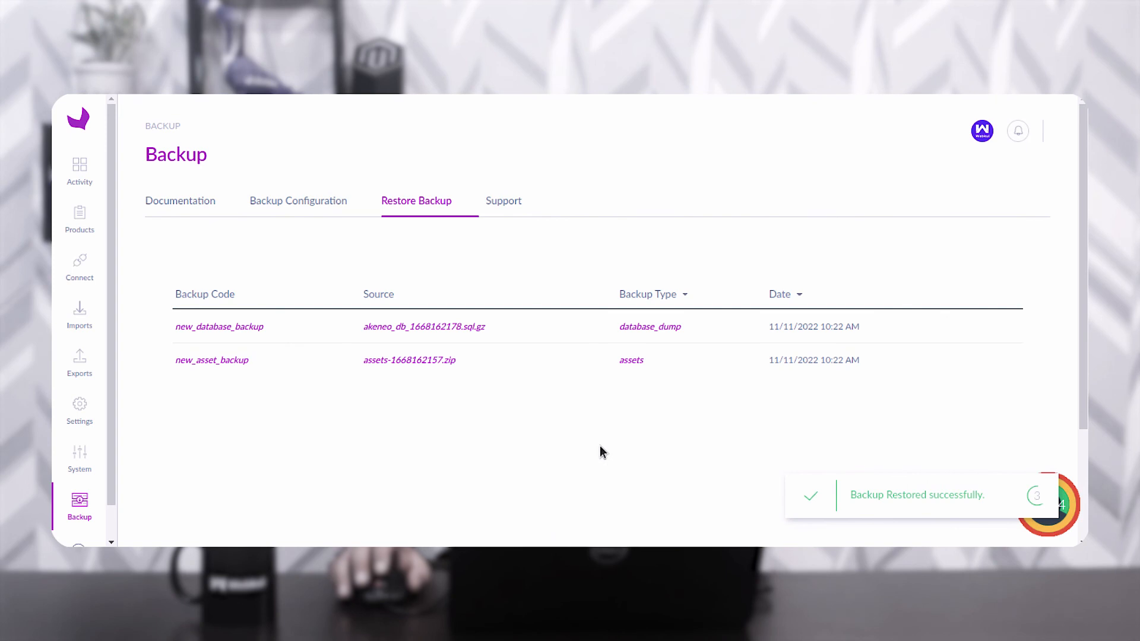